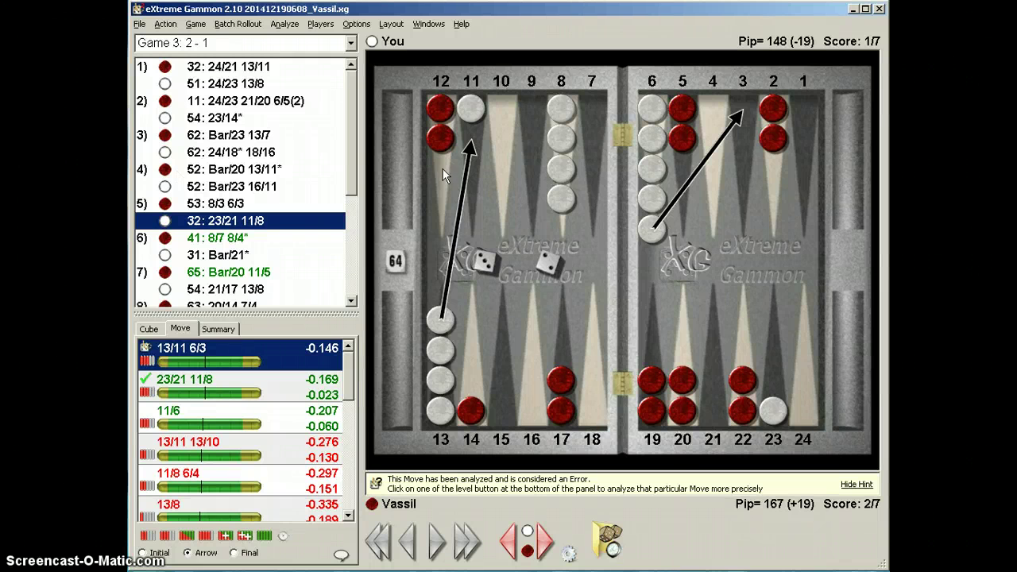
Load Game 3's move 6, the 41 roll 8/7 8/4*, rated 0.078 behind 11/10 8/4*.
left_click_drag(353, 175, 355, 224)
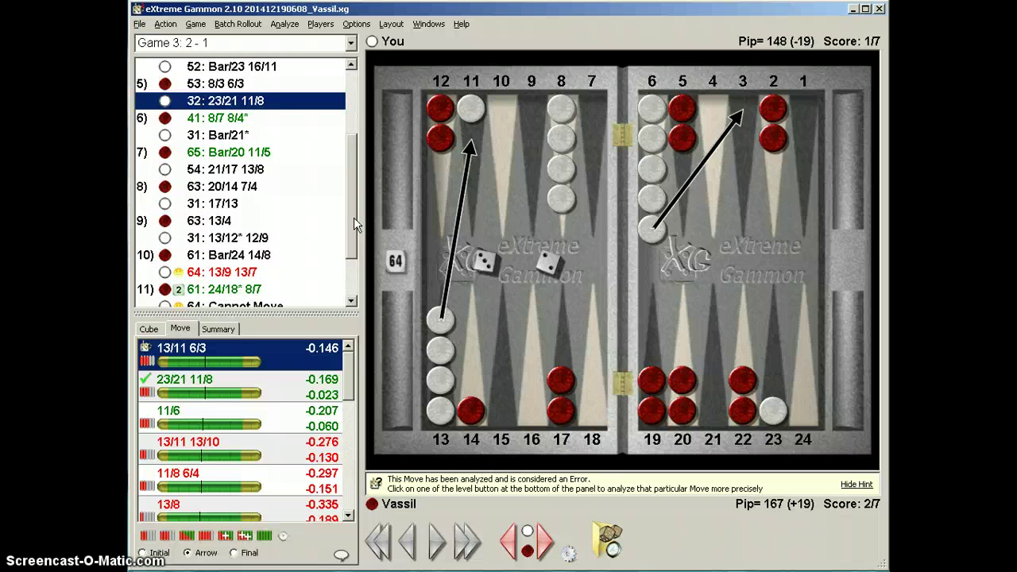
mouse_move(242, 125)
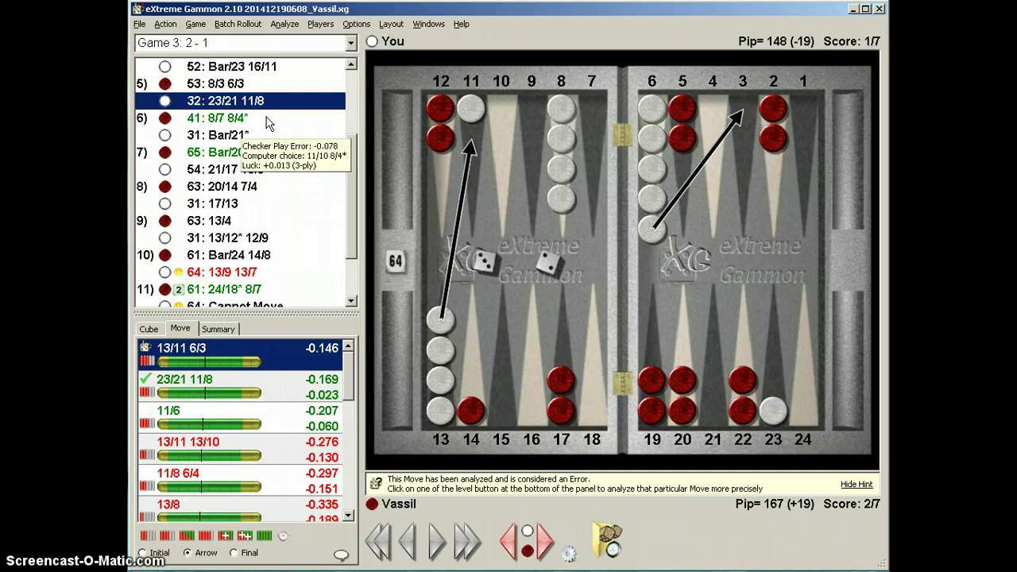
left_click(266, 116)
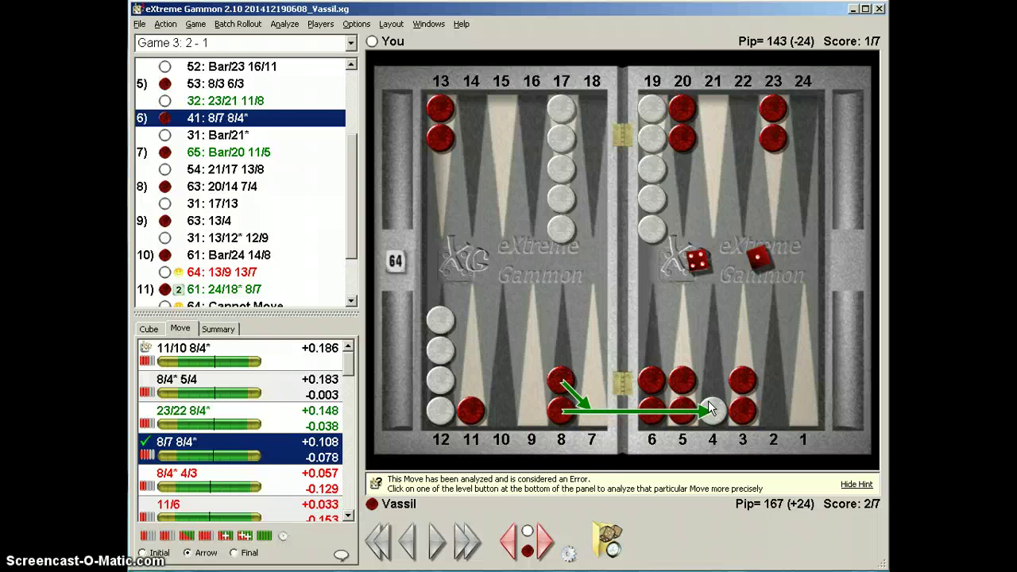
Compare the played 8/7 8/4* and the reply Bar/21* with the best play 11/10 8/4* (+0.186).
left_click(237, 361)
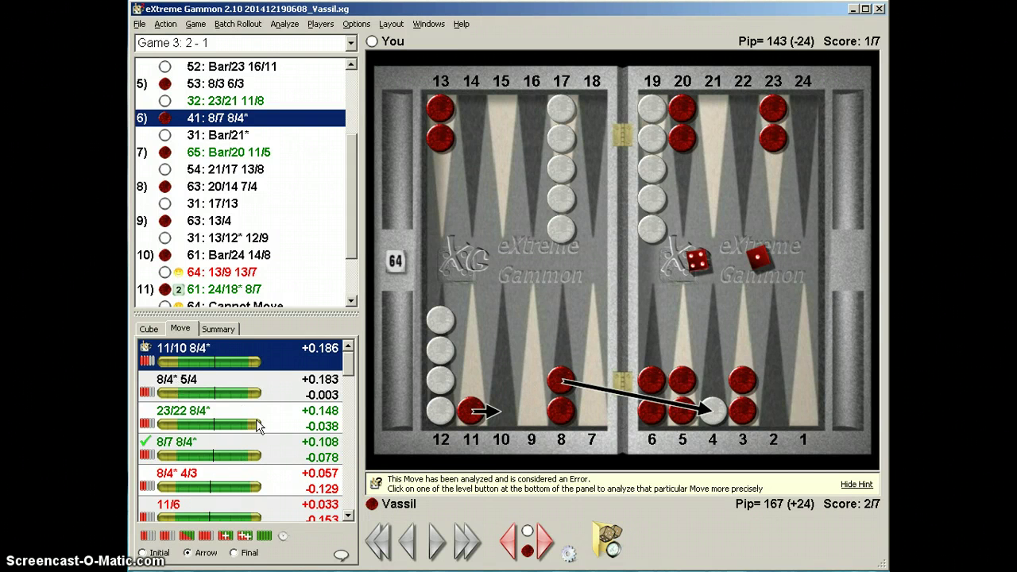
mouse_move(257, 426)
left_click(234, 453)
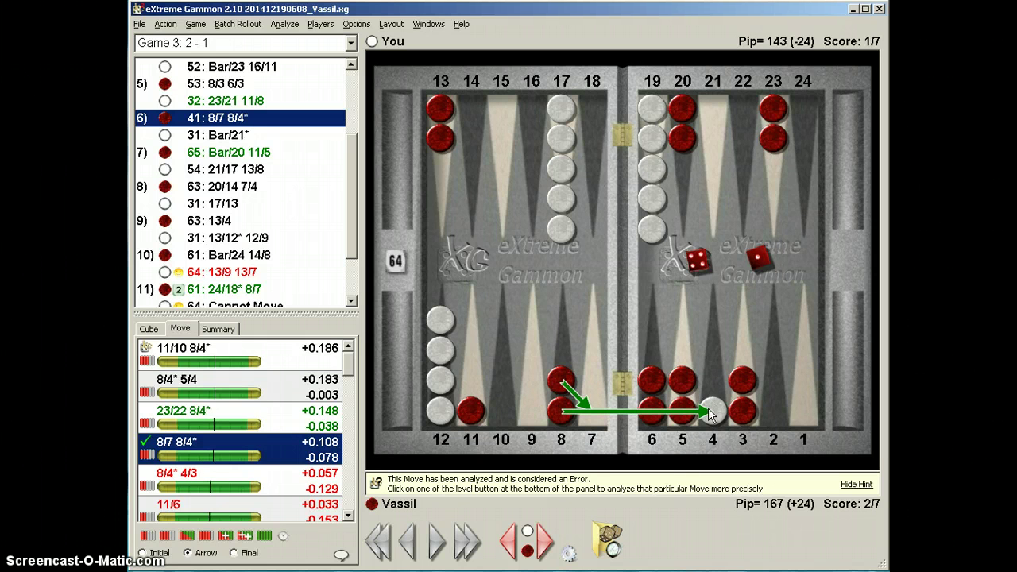
left_click(253, 139)
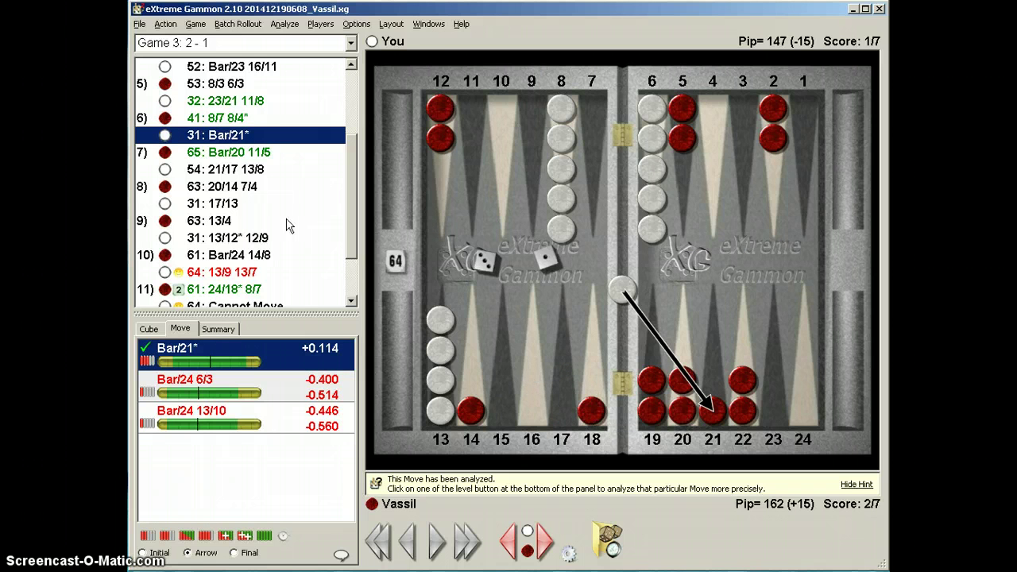
left_click(236, 124)
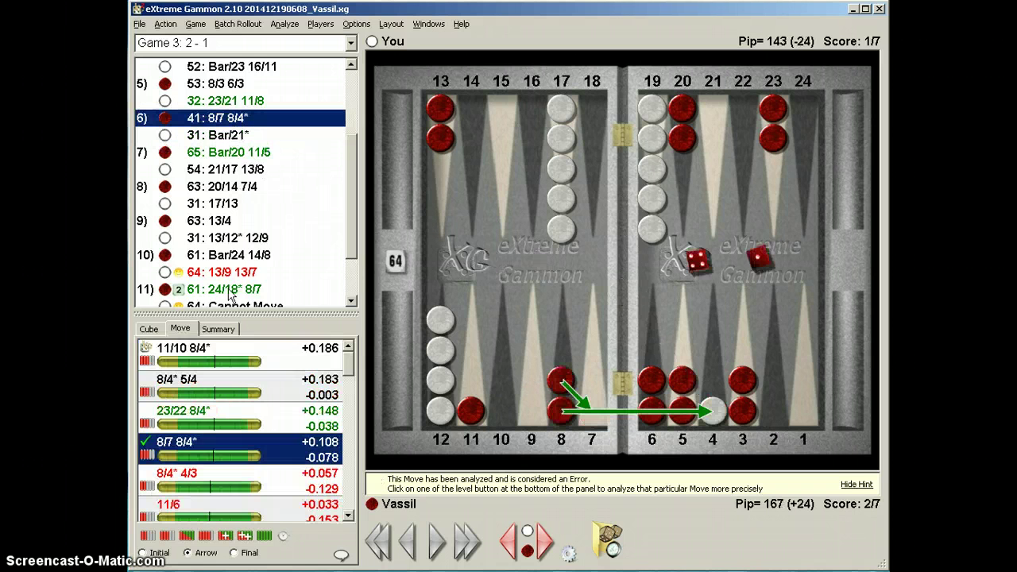
left_click(218, 349)
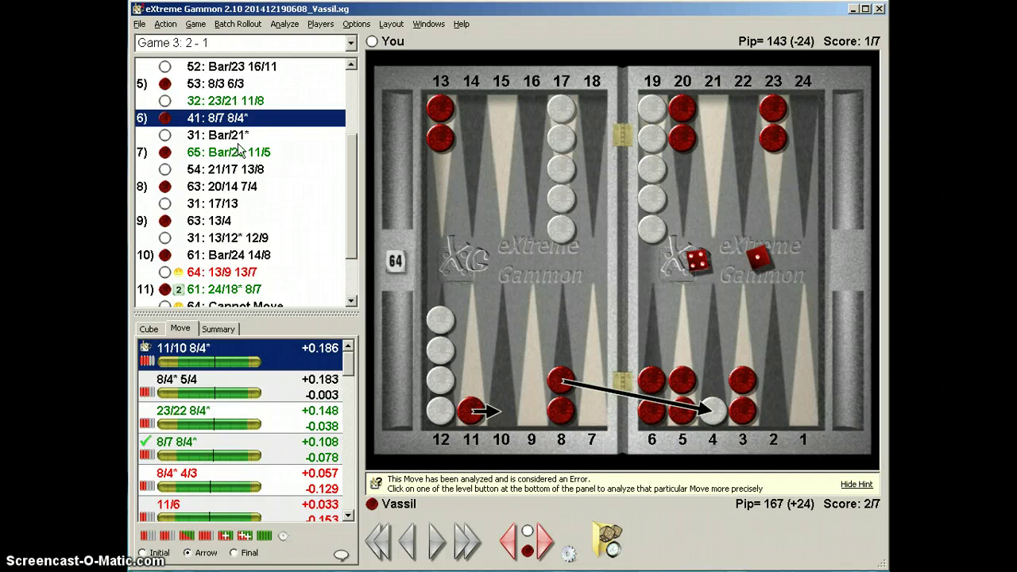
Load the 65 entry Bar/20 11/5 and preview the candidates Bar/14 and Bar/20 13/7.
left_click(266, 153)
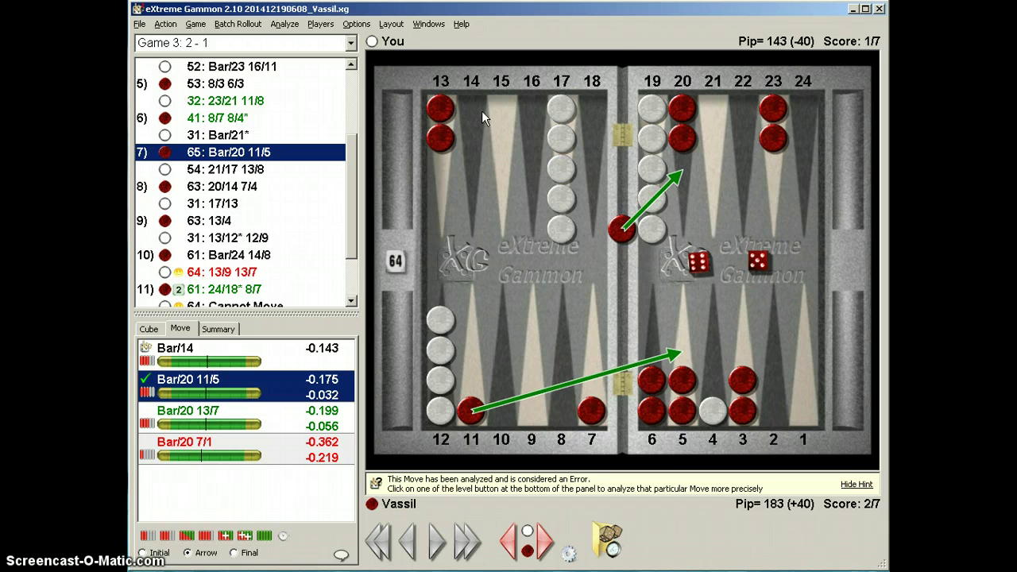
left_click(184, 360)
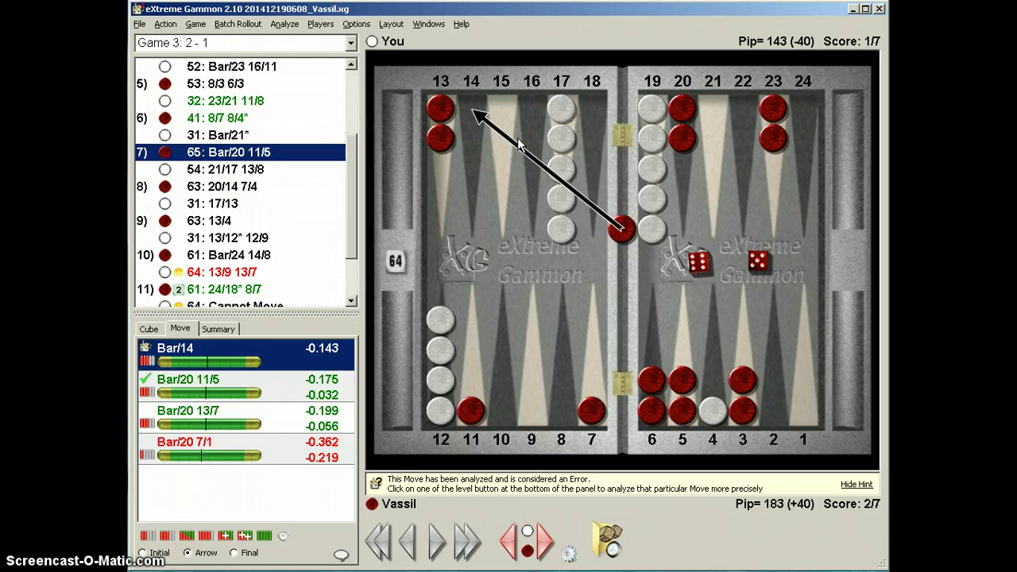
left_click(186, 398)
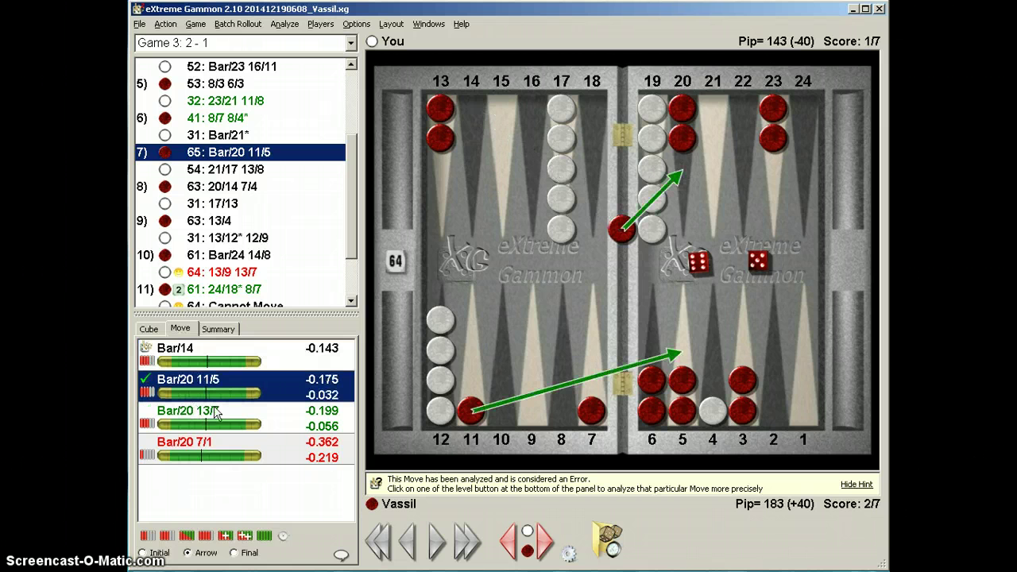
left_click(269, 424)
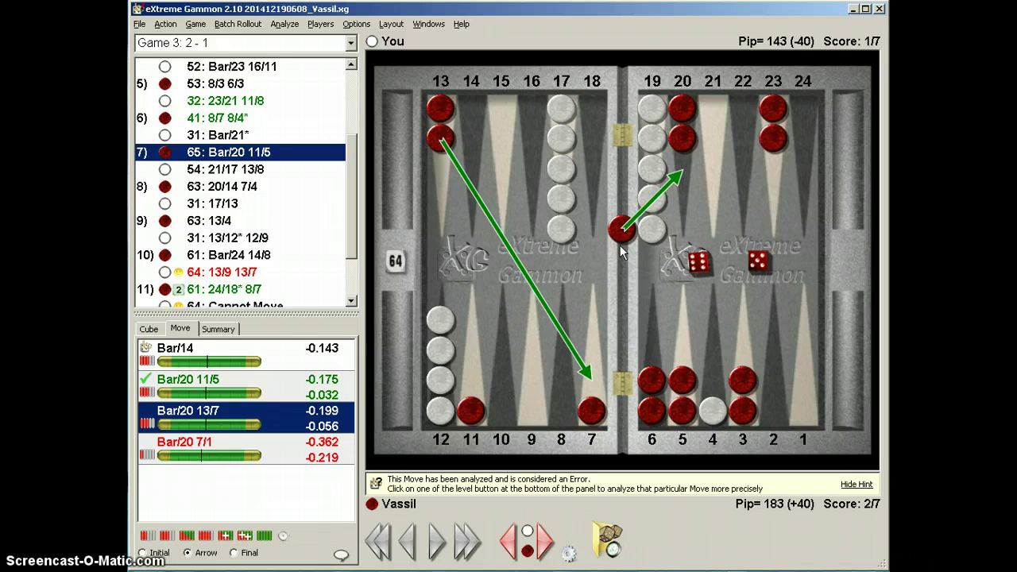
Recheck Bar/14, Bar/20 11/5 and Bar/20 13/7, then open the blundered 64 play 13/9 13/7.
left_click(263, 355)
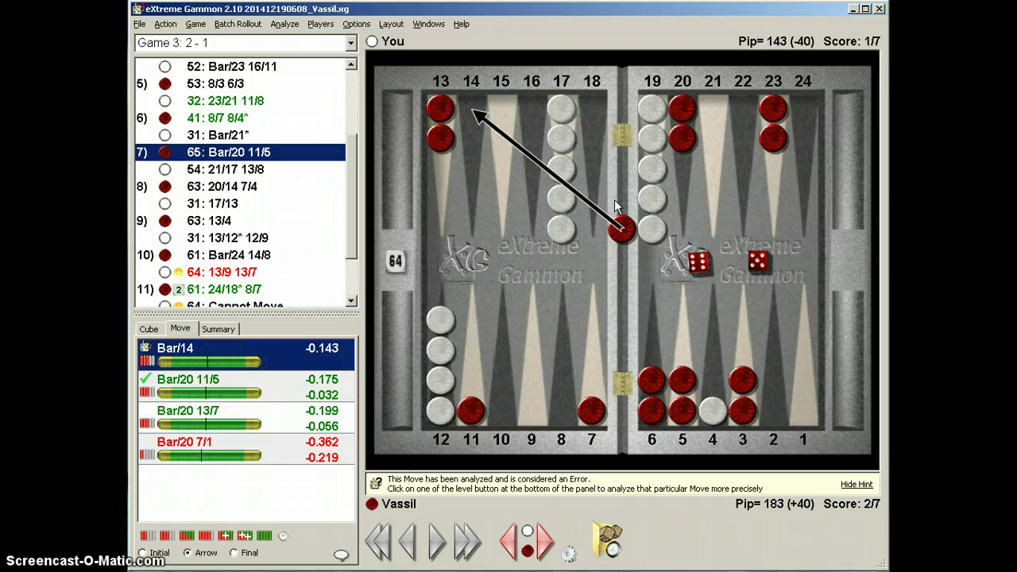
left_click(316, 392)
left_click(309, 413)
left_click(312, 391)
left_click(315, 353)
left_click(264, 272)
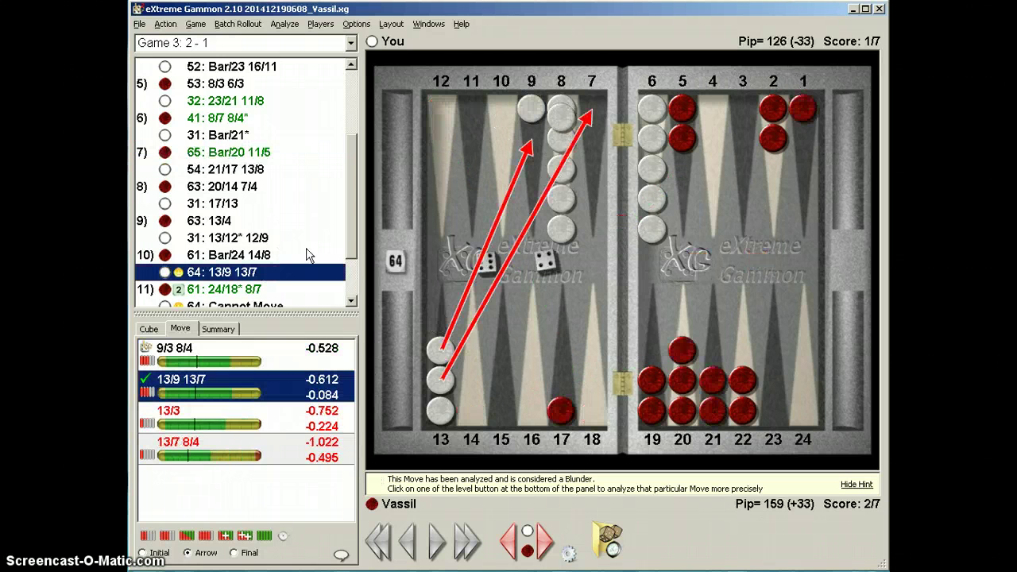
Scroll to Game 3's ending Double/Pass (score 3-1) and check the win chances on the equity bars.
scroll(349, 232, "down", 2)
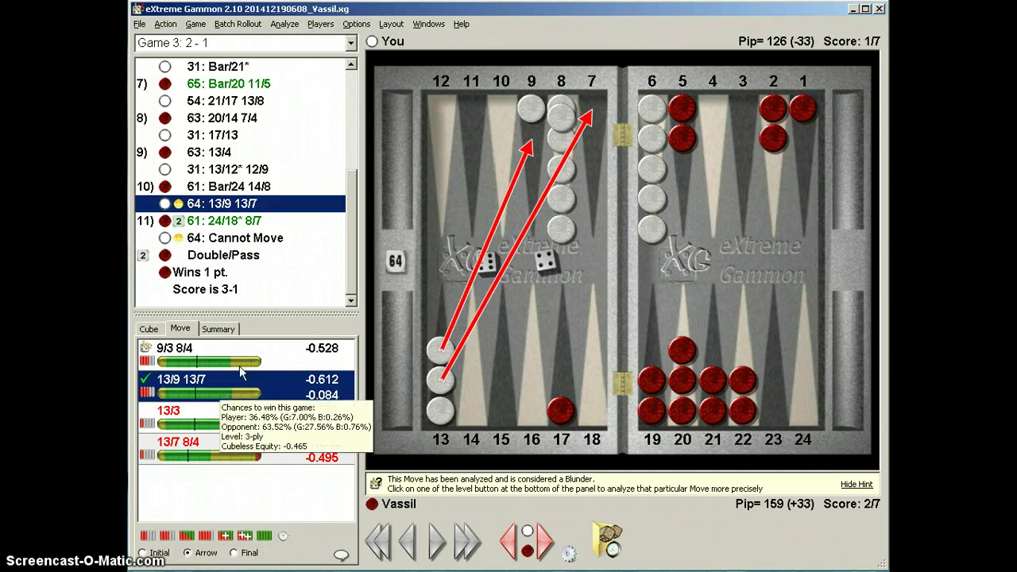
mouse_move(267, 358)
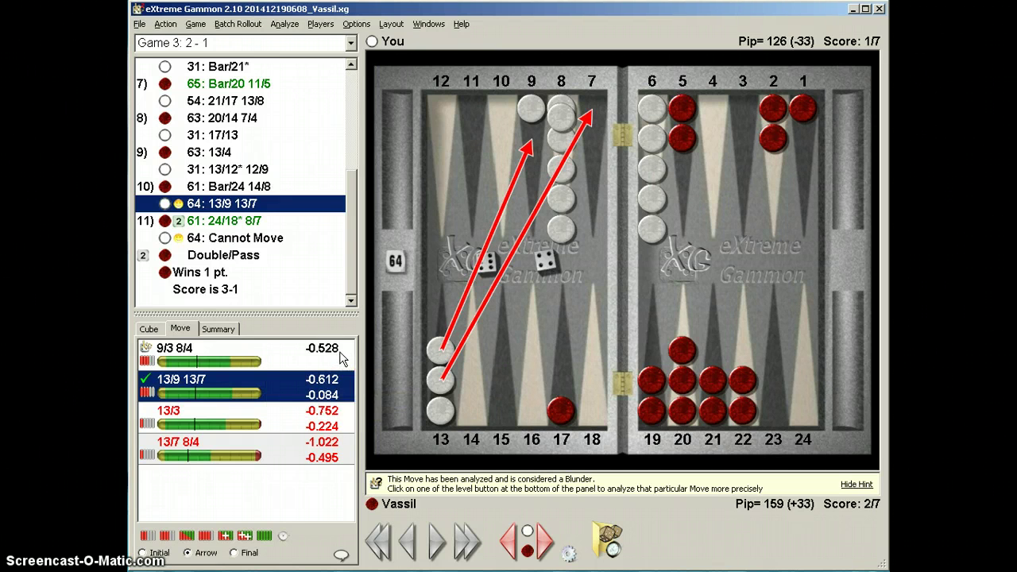
mouse_move(342, 370)
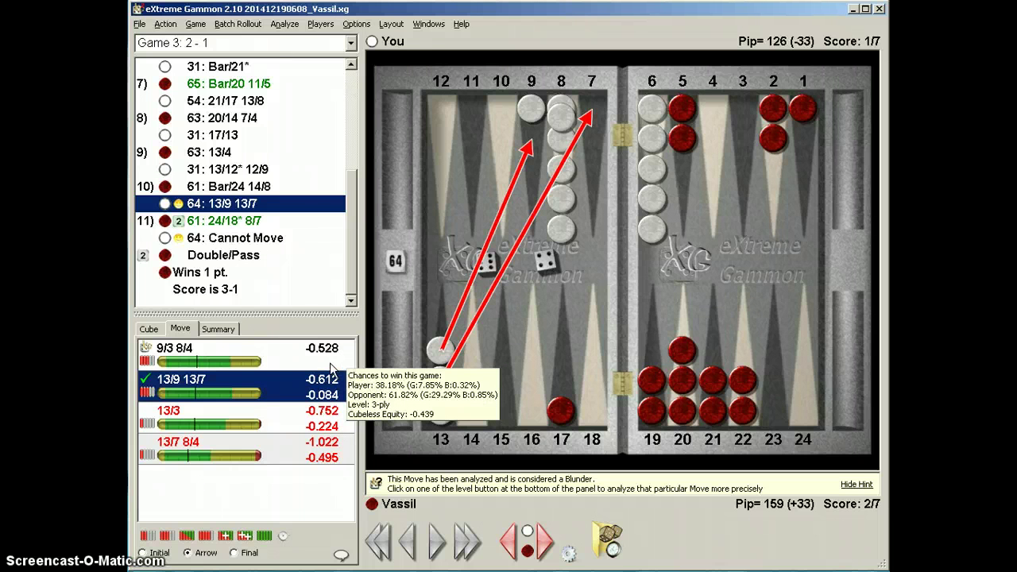
Compare 9/3 8/4 (-0.528) and 13/3 with the played 13/9 13/7 (-0.612), ending on 13/9 13/7.
left_click(241, 364)
mouse_move(240, 364)
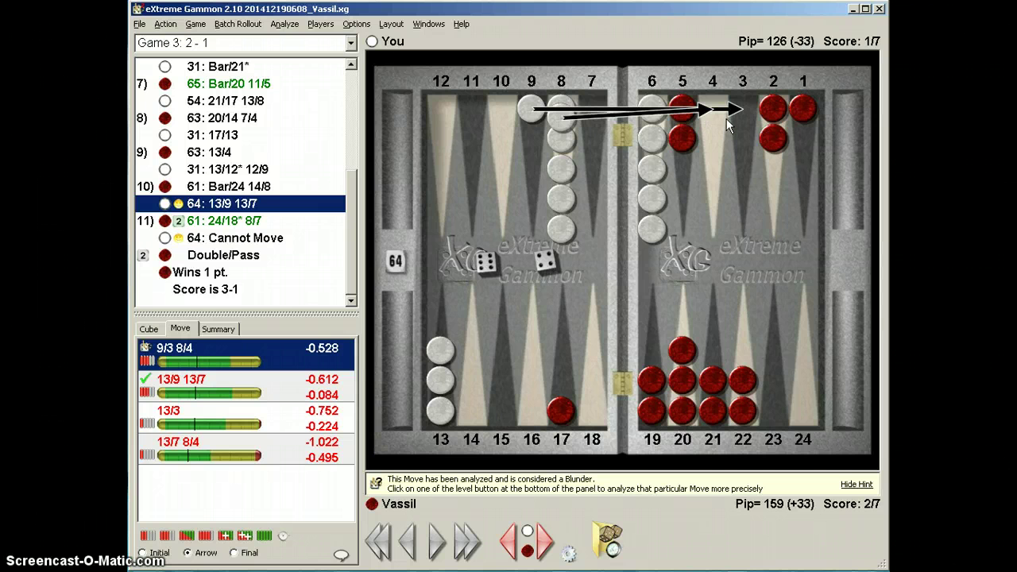
mouse_move(296, 392)
mouse_move(278, 231)
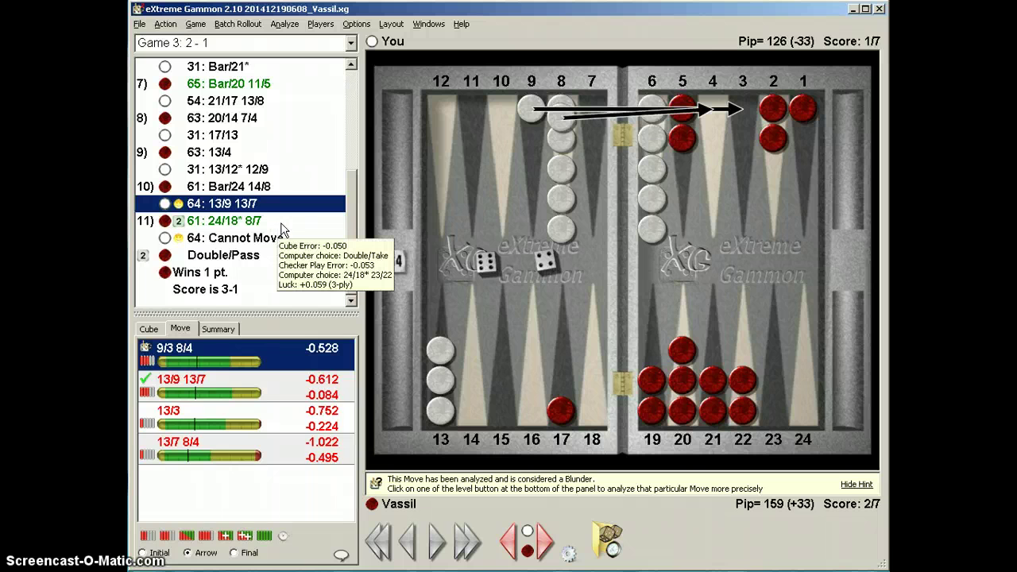
left_click(235, 379)
left_click(265, 363)
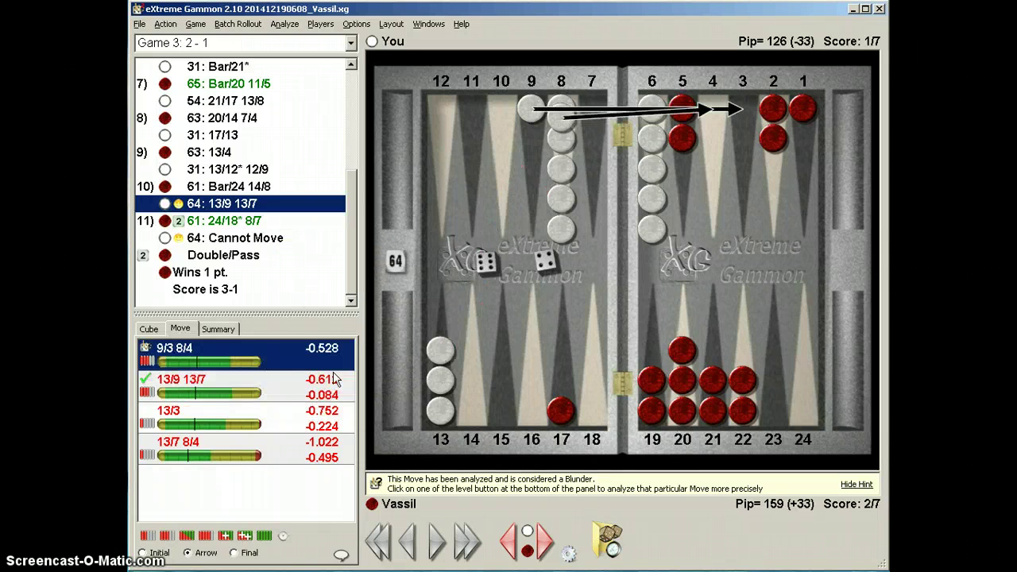
left_click(267, 407)
left_click(300, 363)
left_click(262, 387)
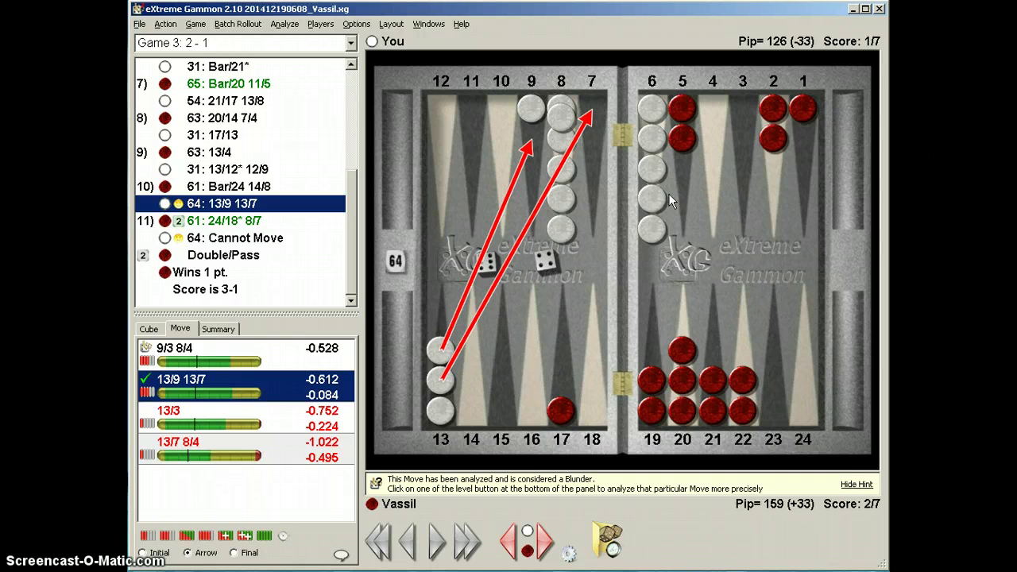
left_click(245, 364)
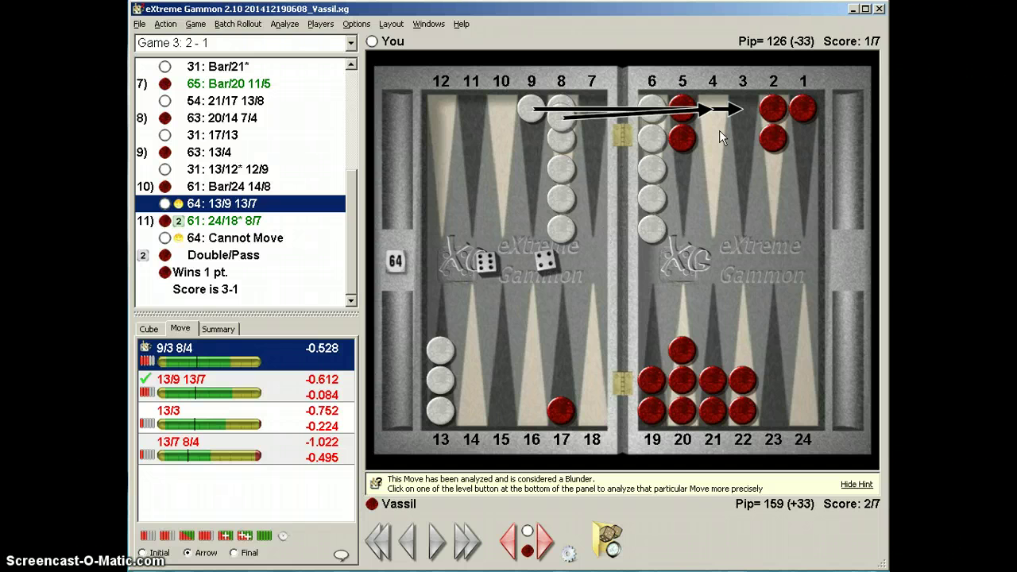
left_click(182, 382)
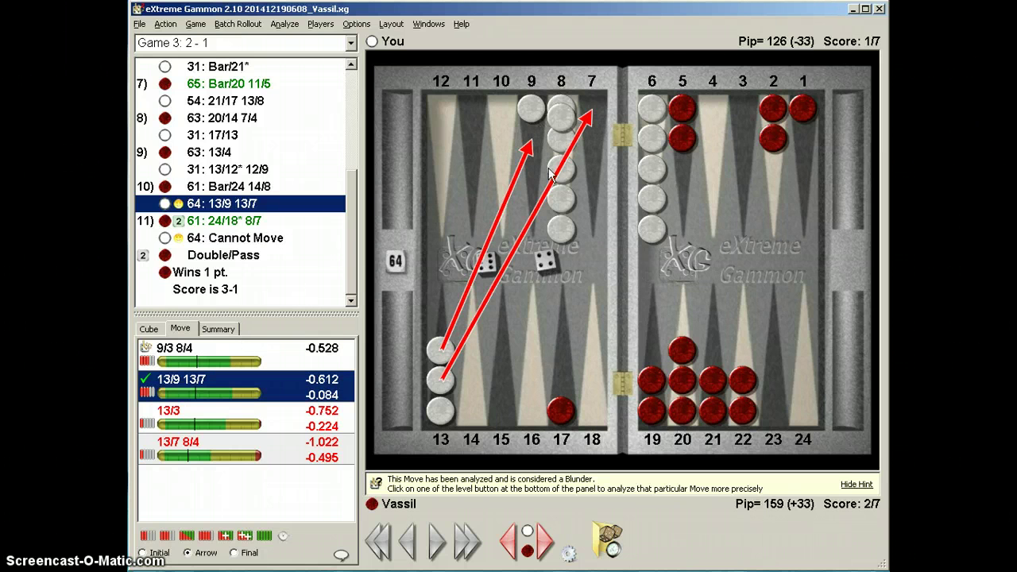
Review Game 3's closing moves 24/18* 8/7 and 64 Cannot Move, plus the Double/Pass cube analysis.
left_click(256, 225)
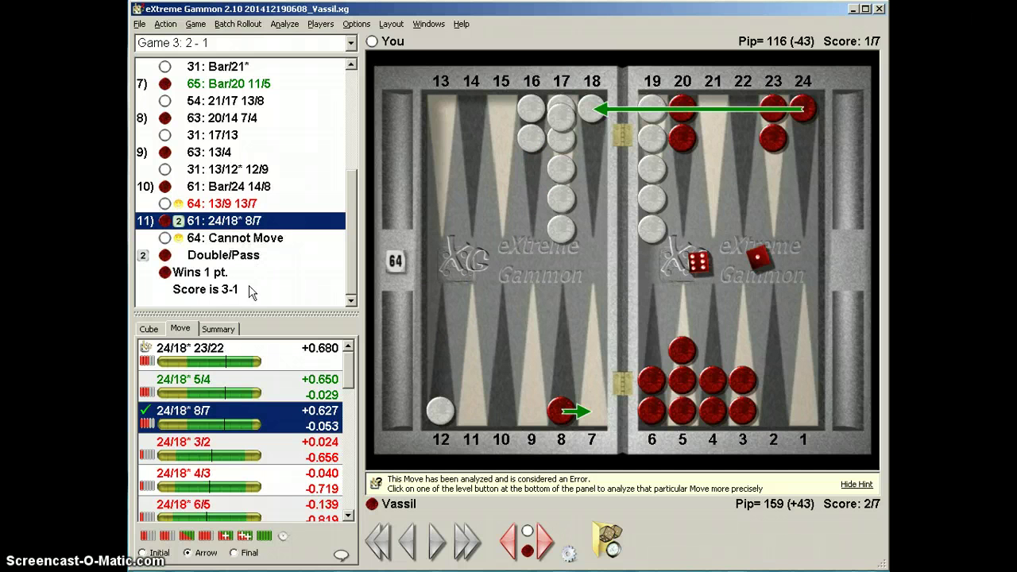
left_click(151, 328)
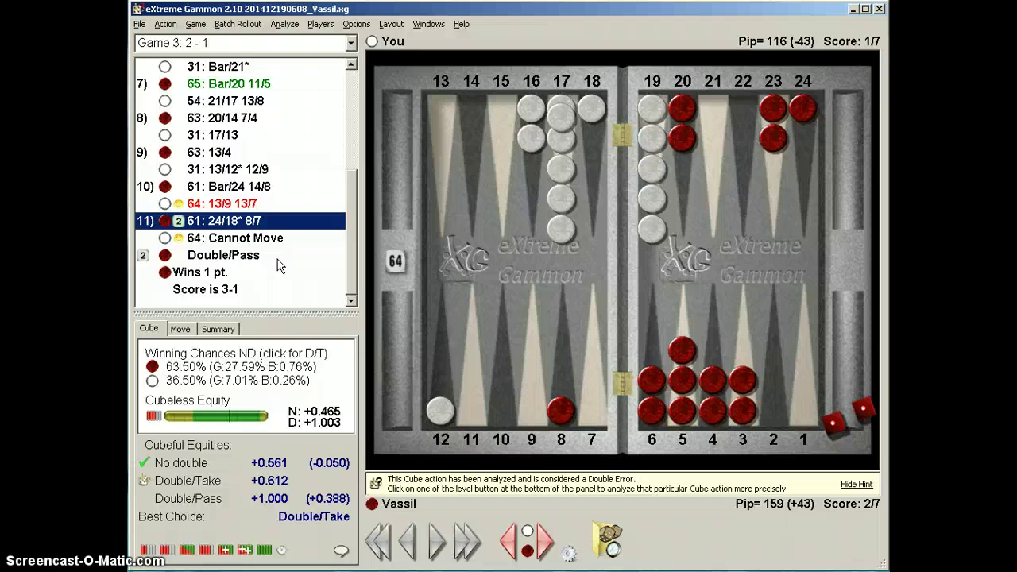
left_click(260, 253)
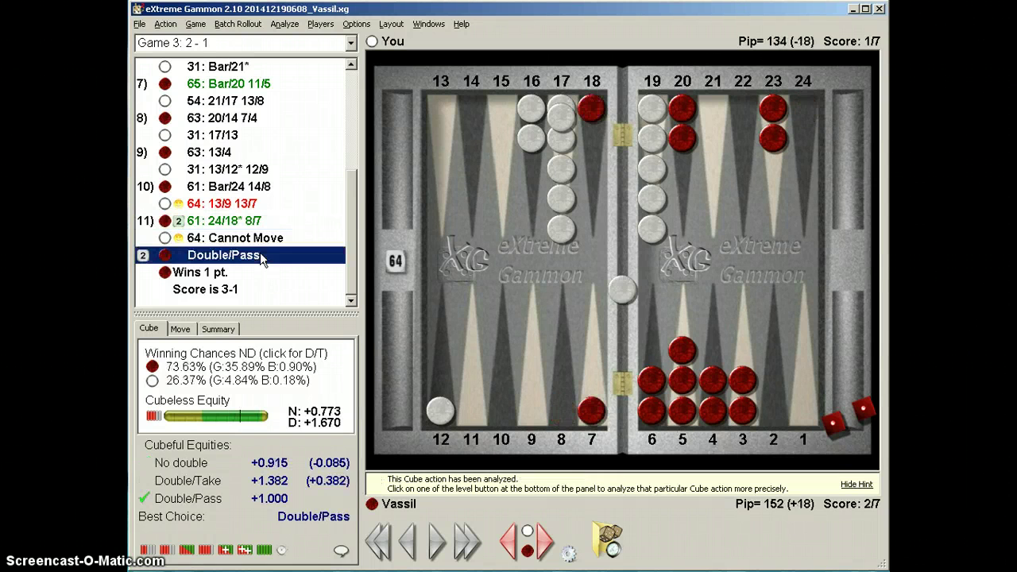
left_click(278, 237)
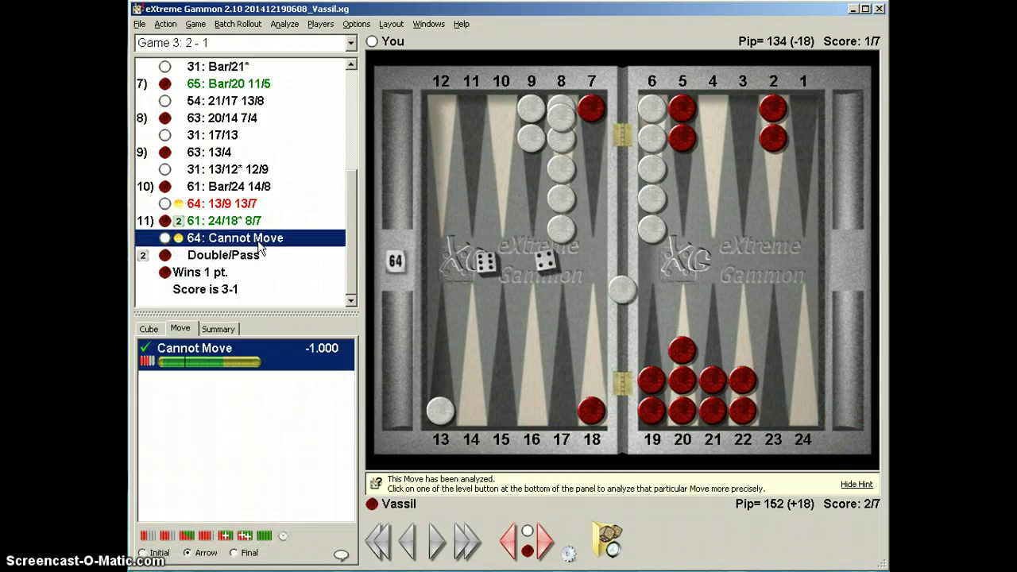
left_click(262, 225)
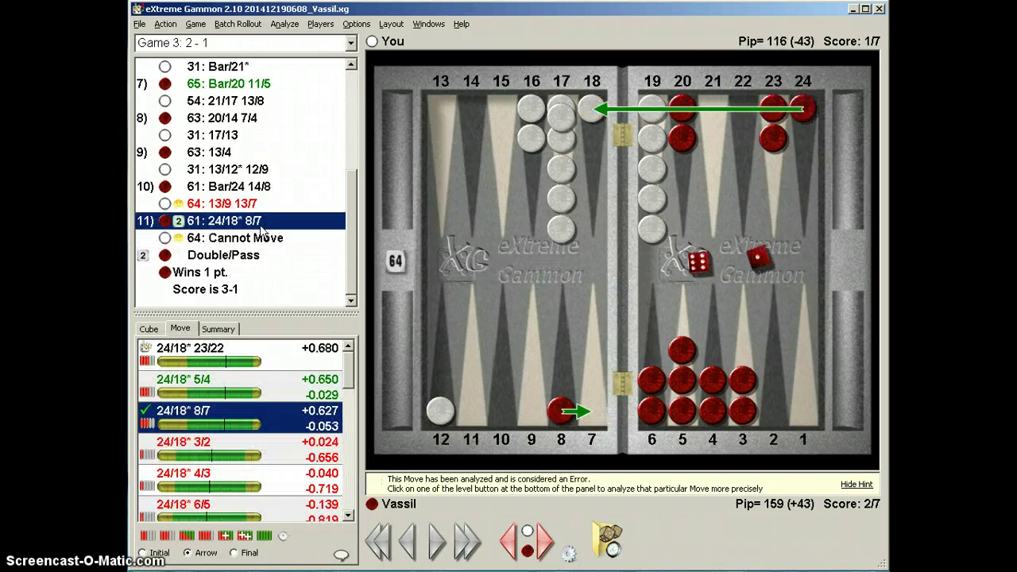
left_click(220, 237)
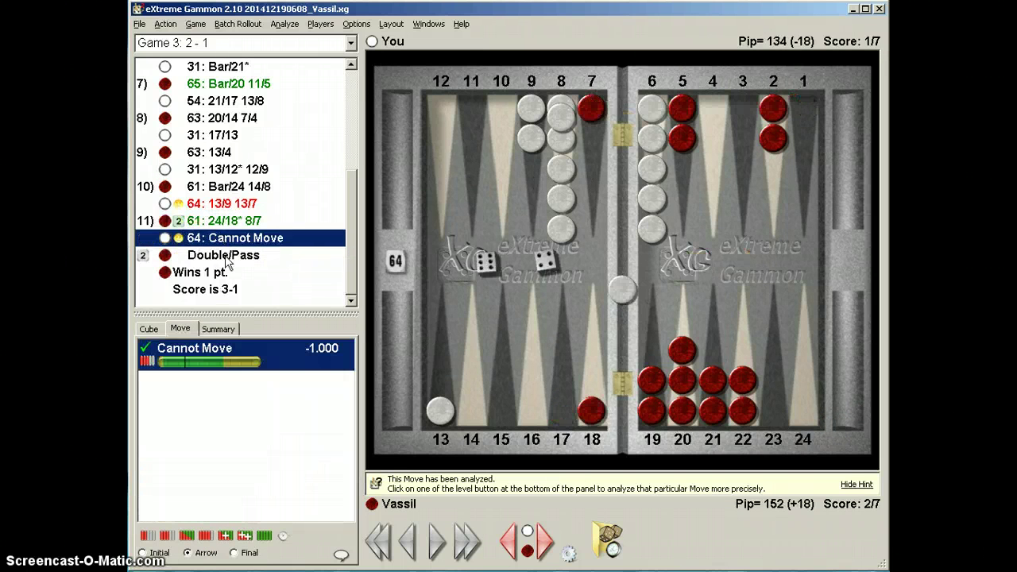
left_click(254, 251)
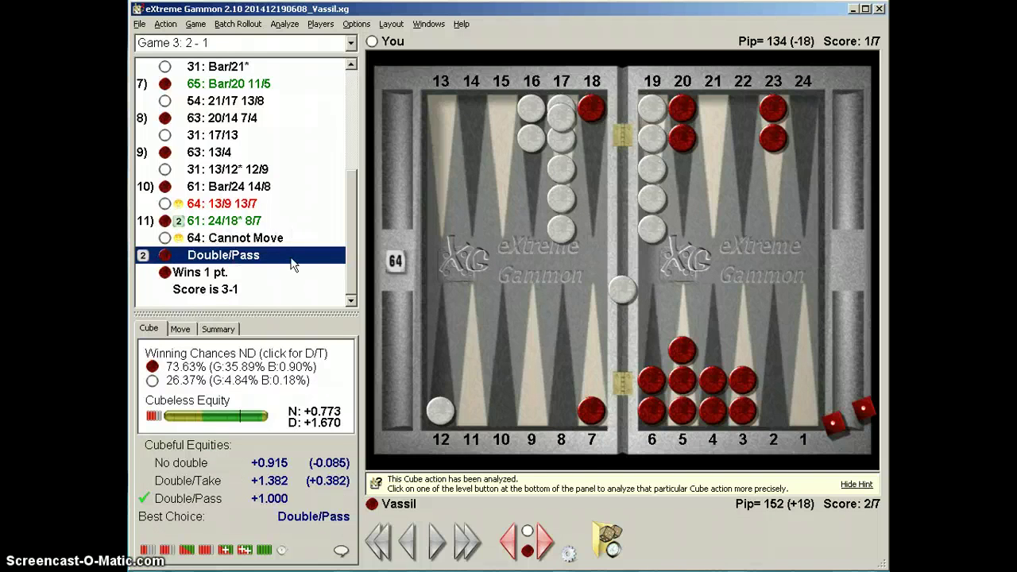
Load Game 4 from the game list and select its 55 blunder 13/3(2).
left_click(284, 44)
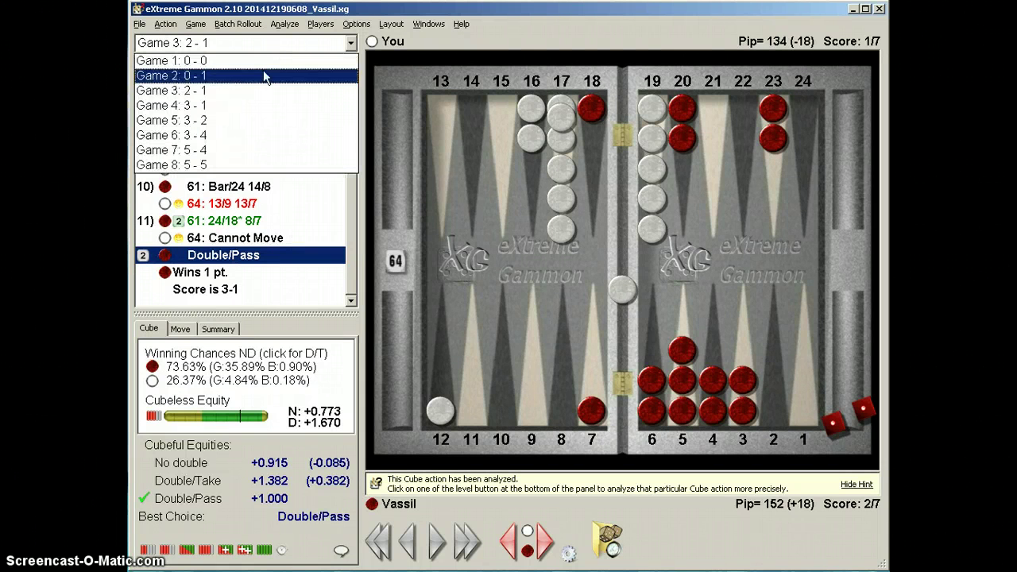
left_click(251, 107)
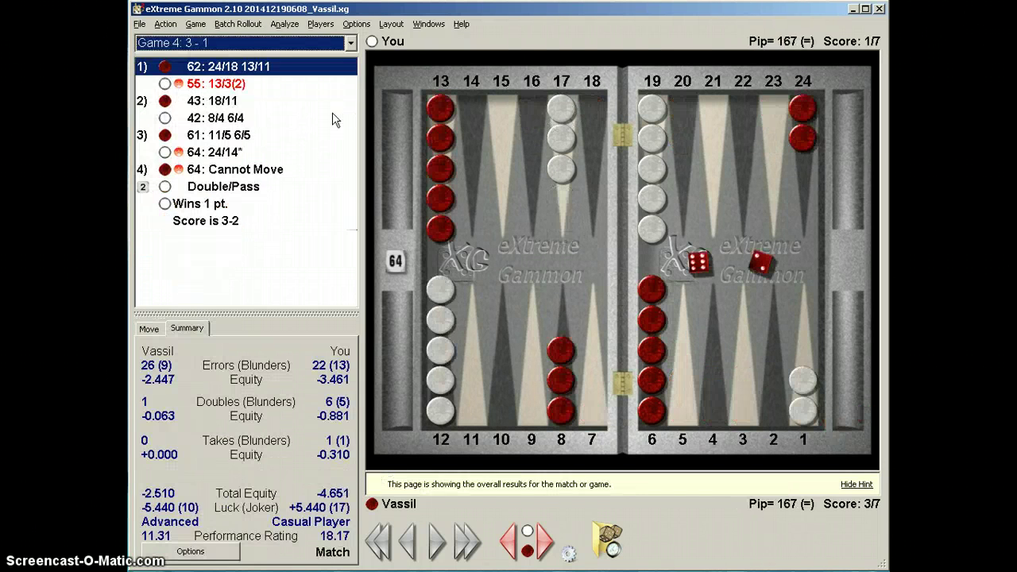
left_click(259, 84)
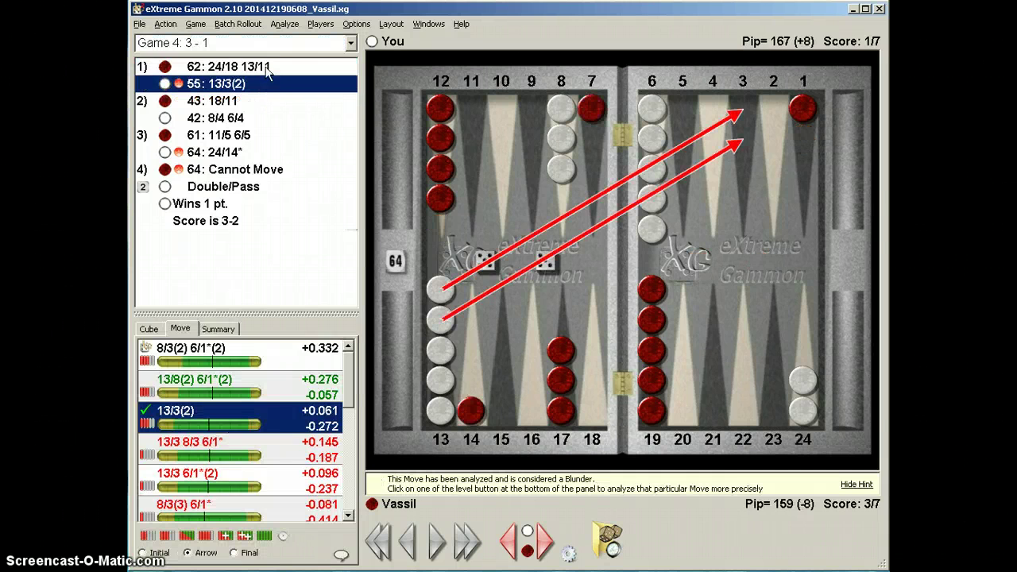
Compare the 55 blunder 13/3(2) with 8/3(2) 6/1*(2) and 13/8(2) 6/1*(2).
left_click(243, 68)
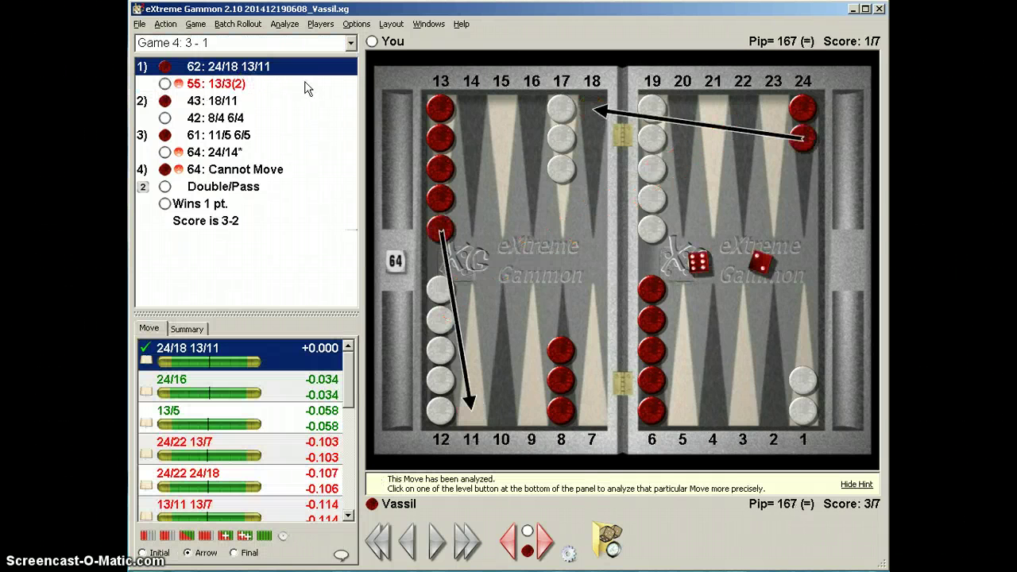
left_click(242, 89)
mouse_move(241, 90)
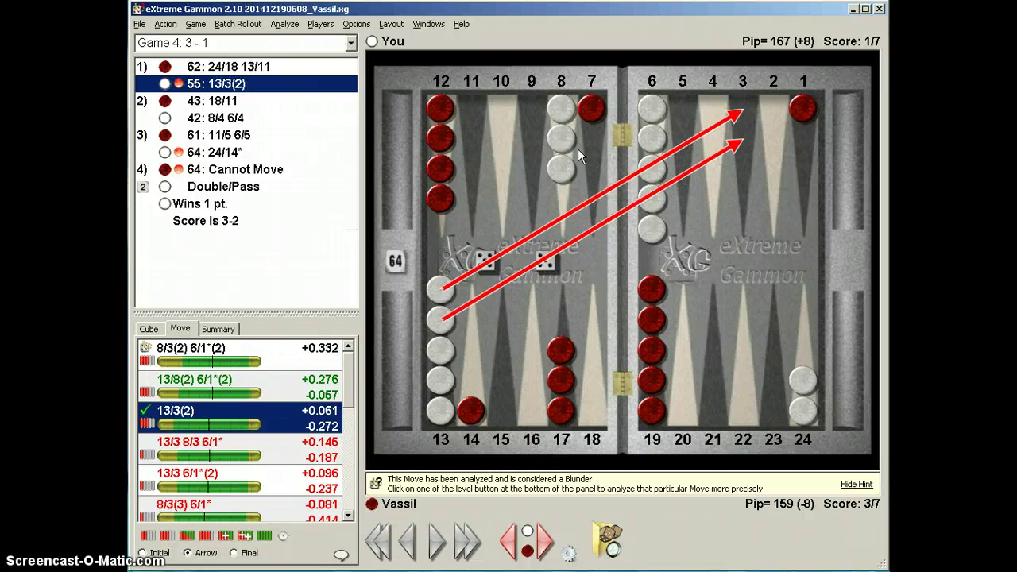
left_click(244, 348)
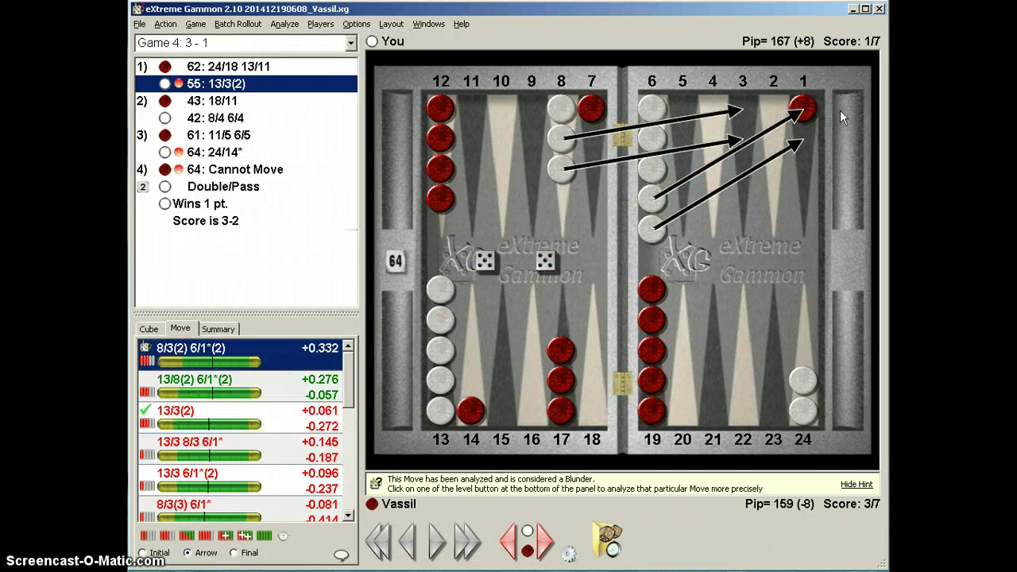
left_click(271, 398)
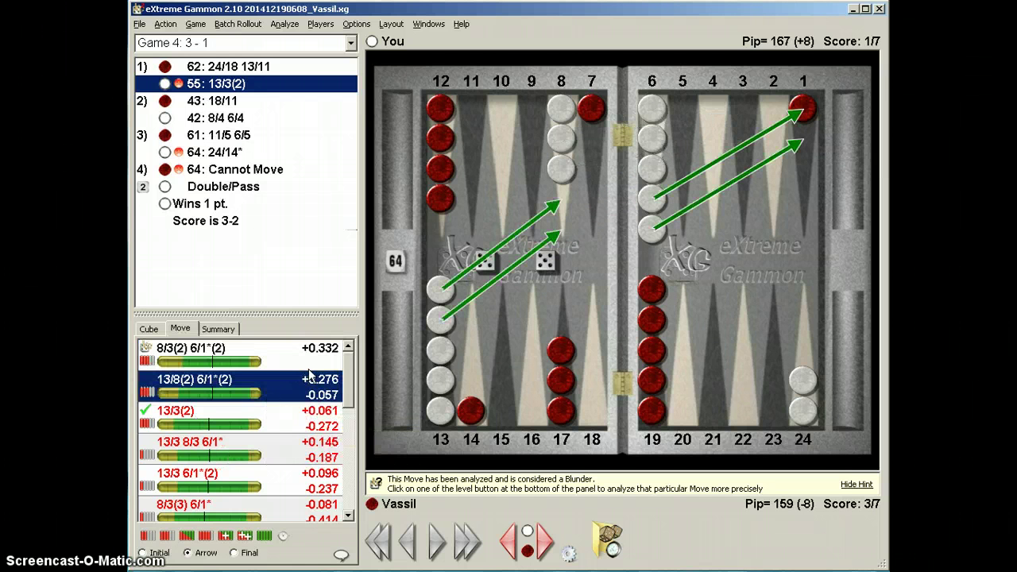
left_click(270, 367)
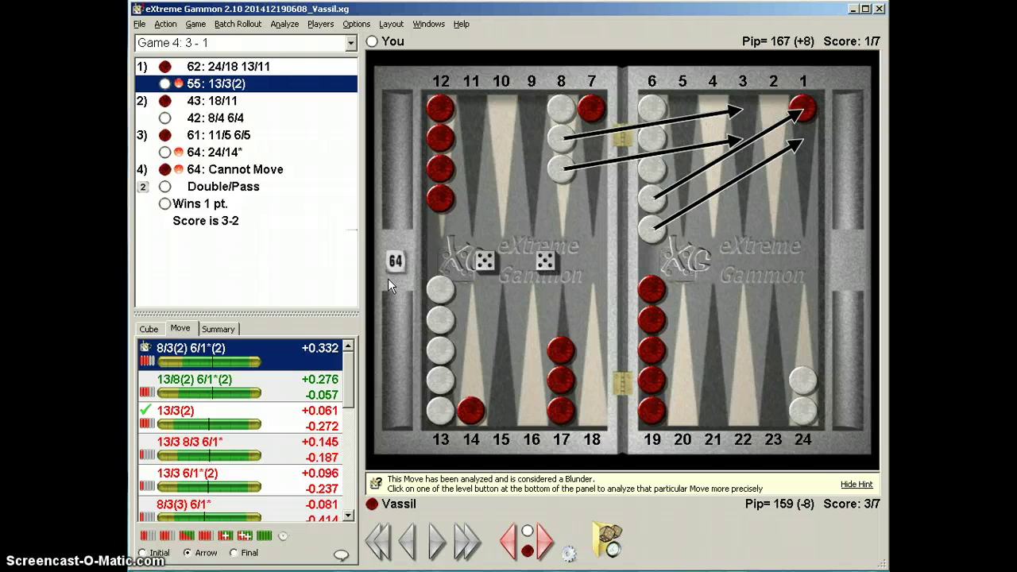
Keep Game 4 selected and jump to its 64 Cannot Move position, rated -1.000.
left_click(283, 44)
left_click(284, 43)
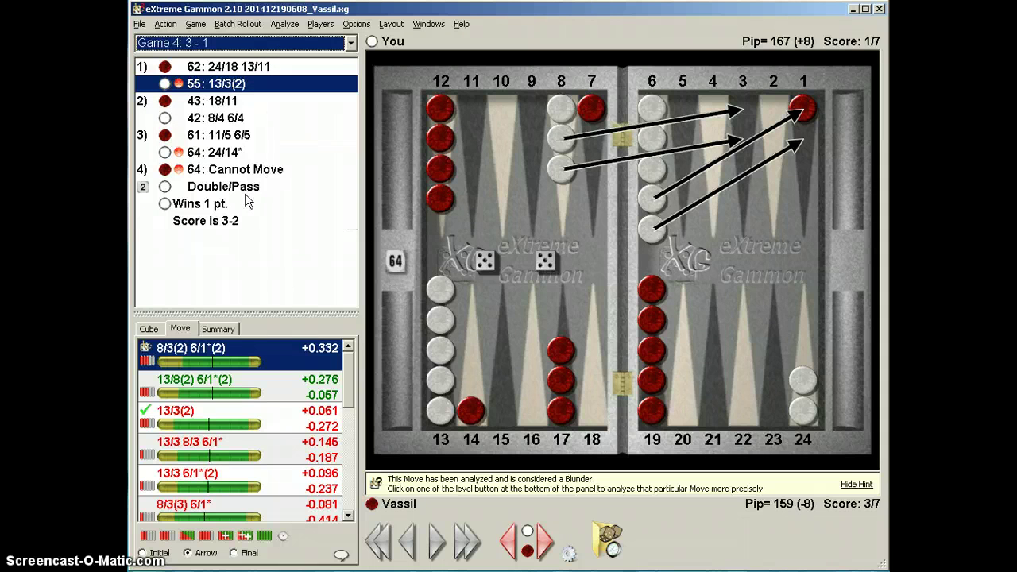
left_click(297, 172)
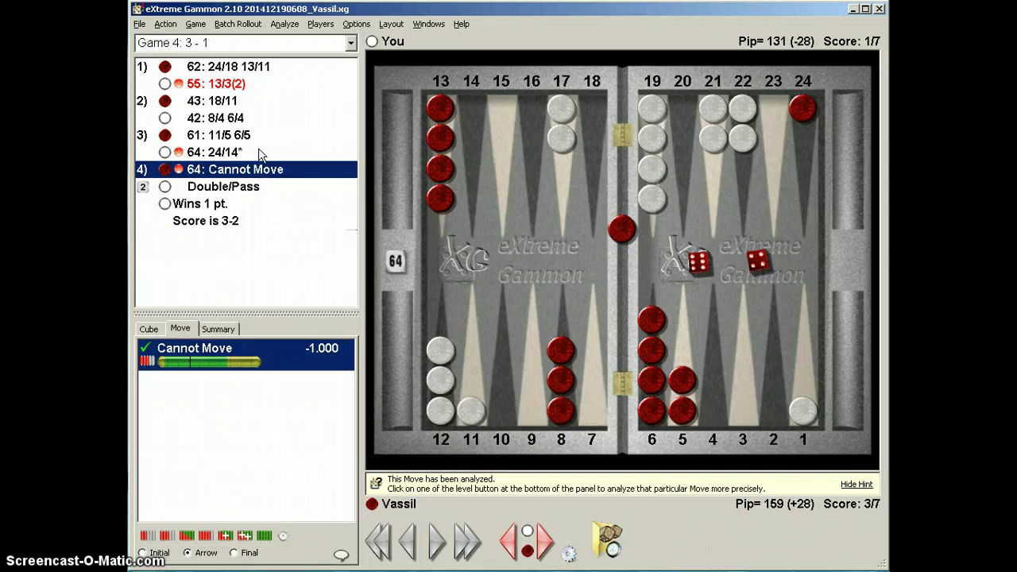
Step through 64: 24/14* and Cannot Move to Game 4's Double/Pass, rated best at +1.000.
left_click(261, 153)
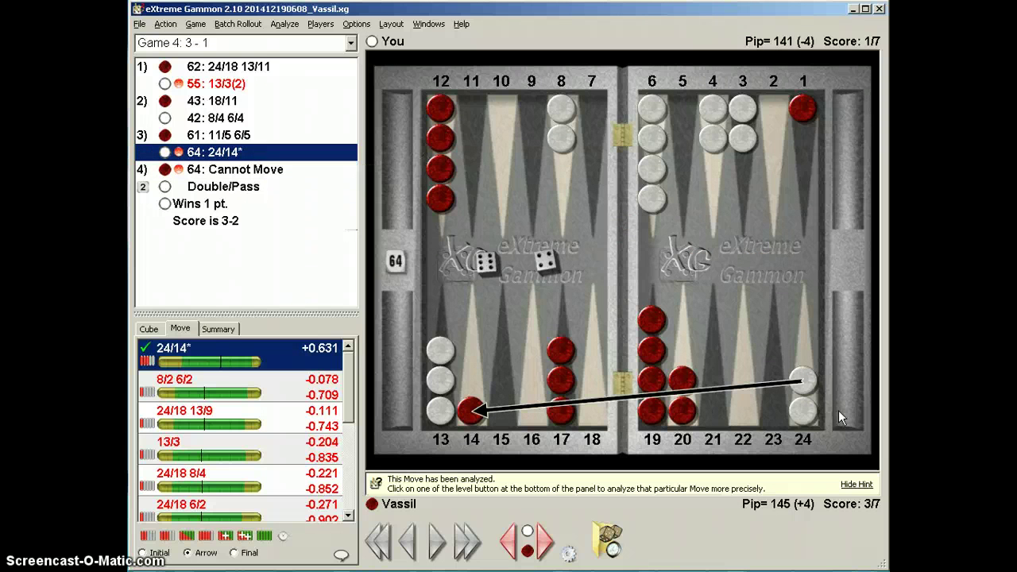
left_click(279, 172)
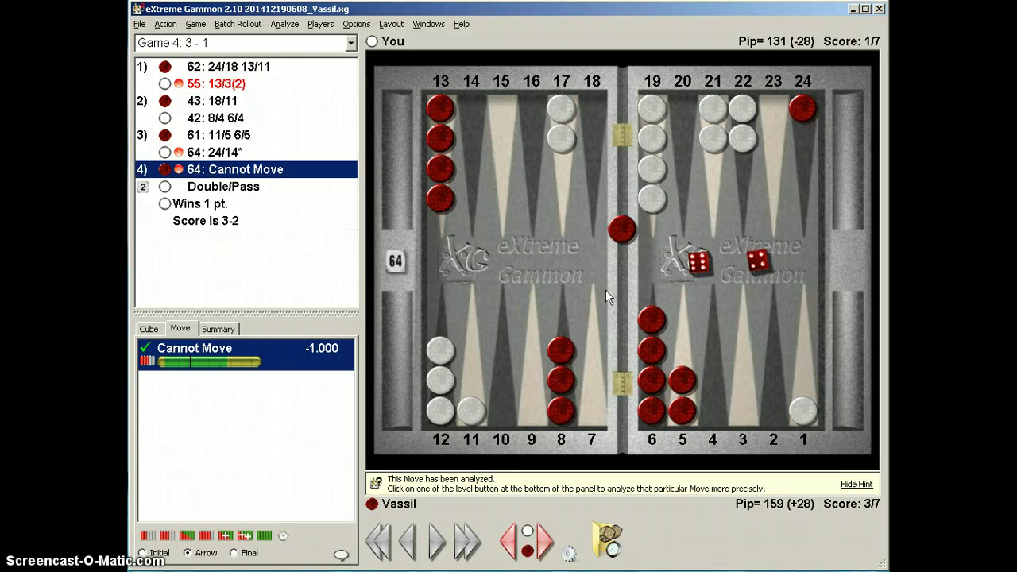
left_click(255, 194)
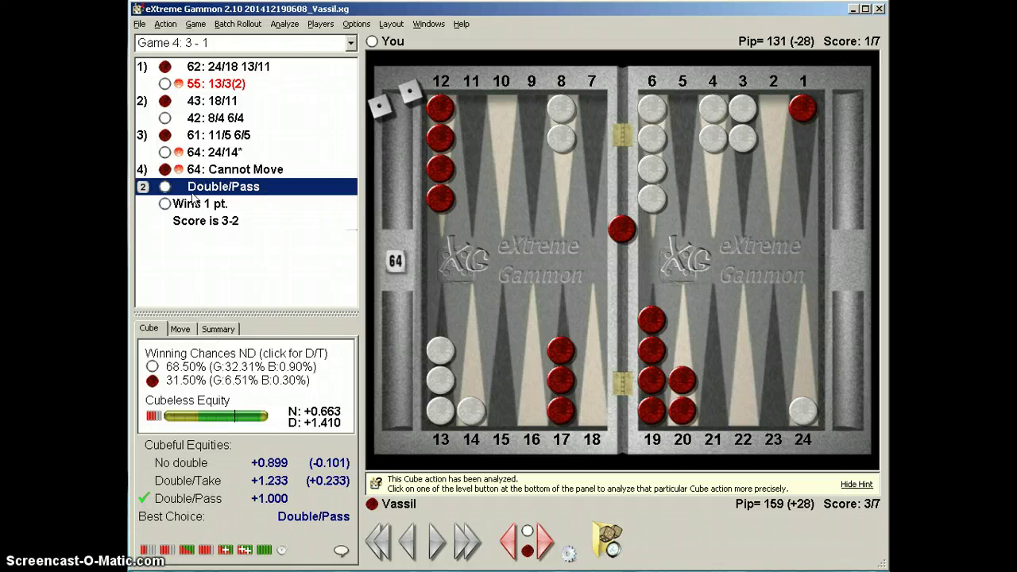
Load Game 5 (3-2) and select its 63 blunder 24/18* 11/8.
left_click(268, 43)
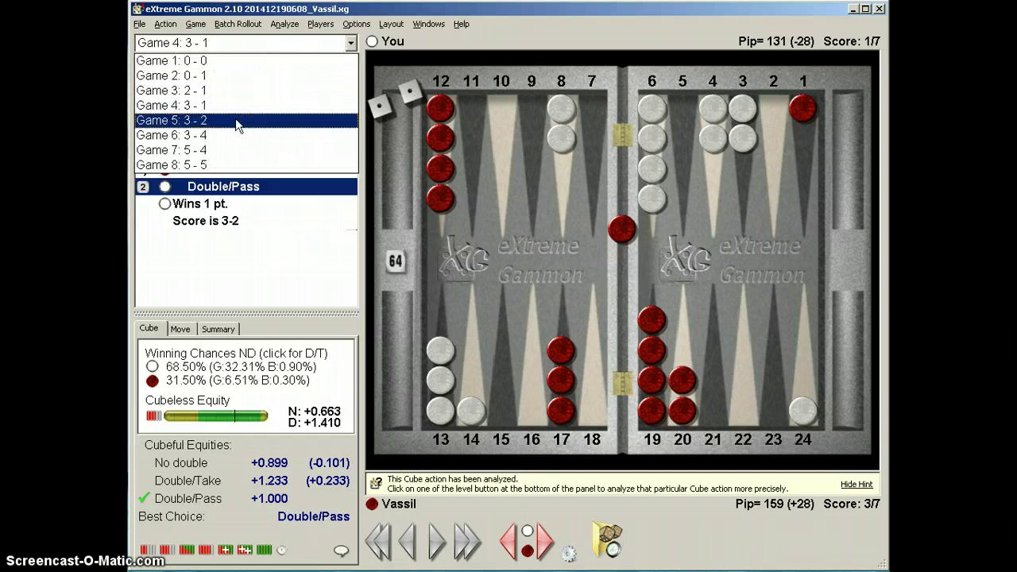
left_click(236, 126)
left_click(341, 186)
left_click(350, 170)
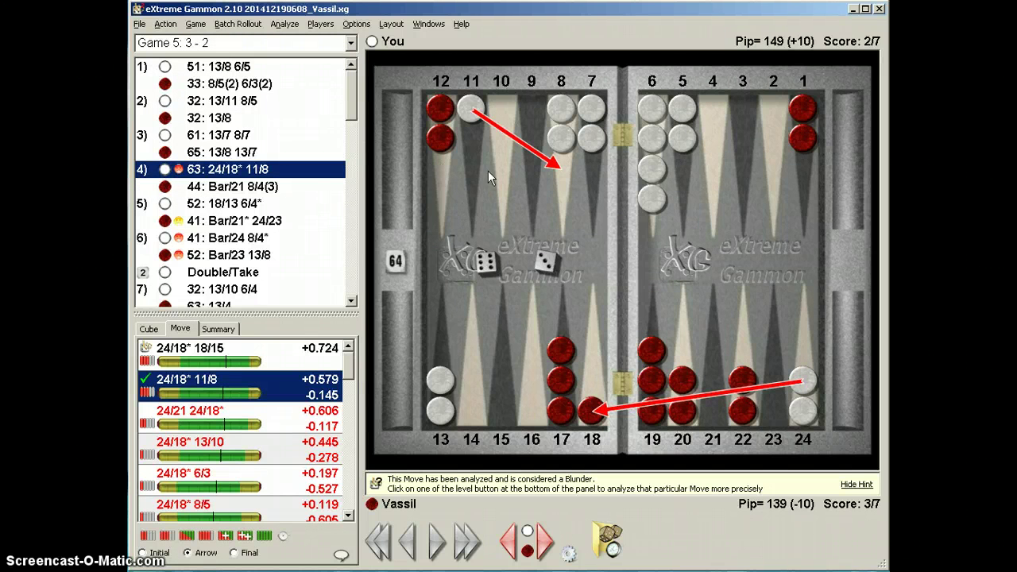
Compare the played 24/18* 11/8 with the top-rated 24/18* 18/15, 0.145 better.
left_click(256, 364)
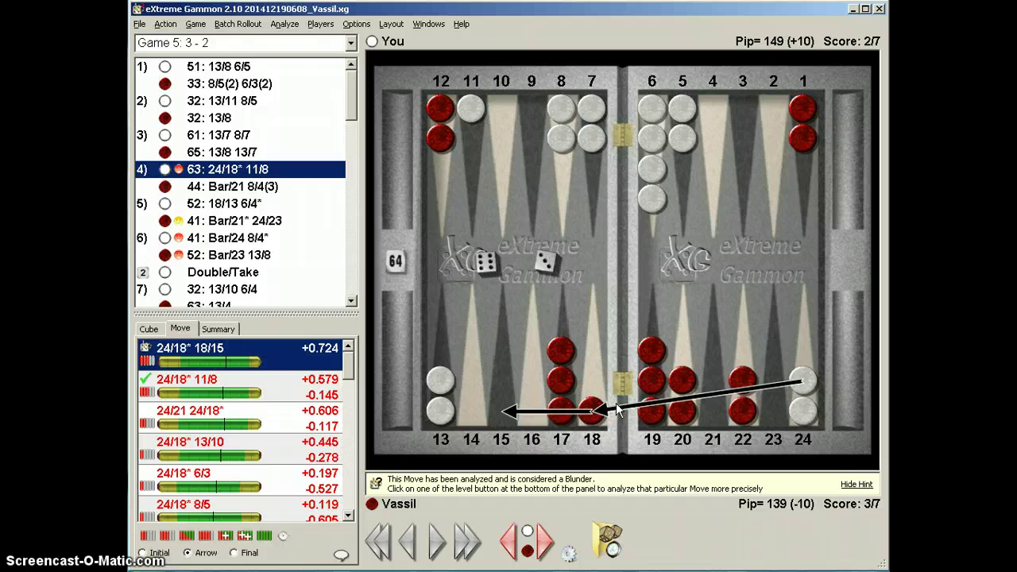
left_click(287, 393)
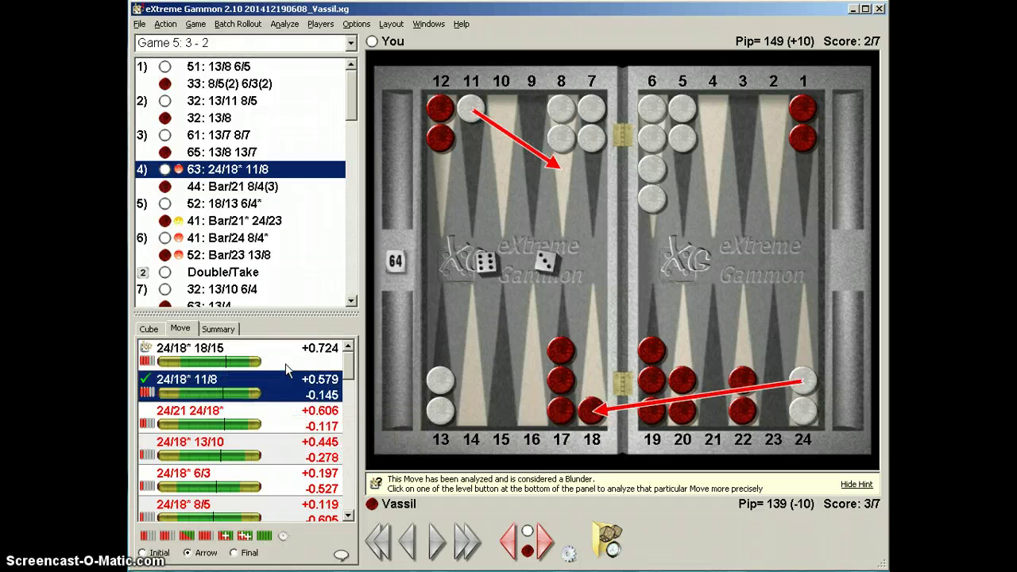
left_click(286, 364)
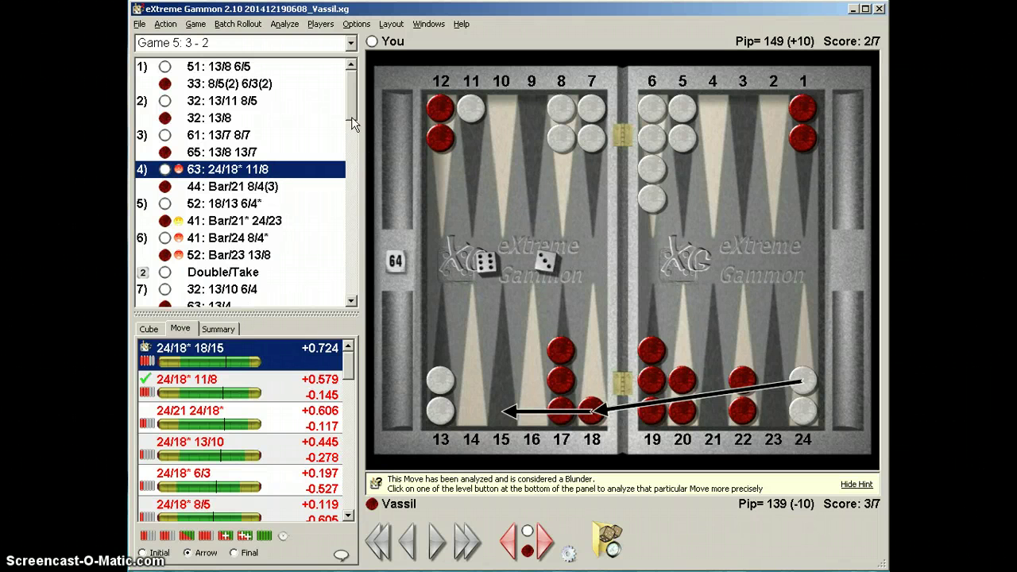
scroll(352, 105, "down", 5)
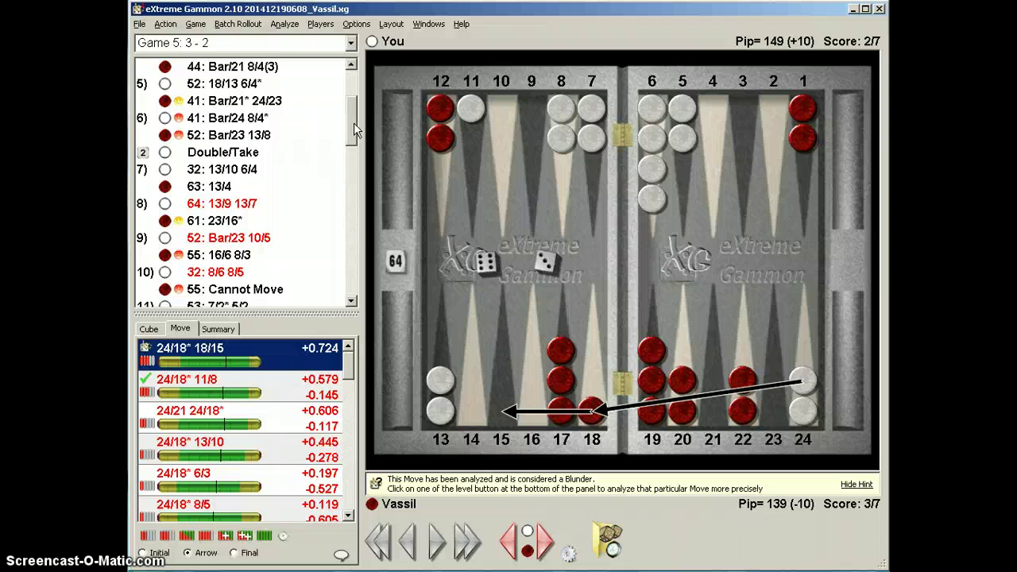
mouse_move(352, 120)
left_mouse_down()
mouse_move(351, 108)
mouse_move(350, 120)
left_mouse_up()
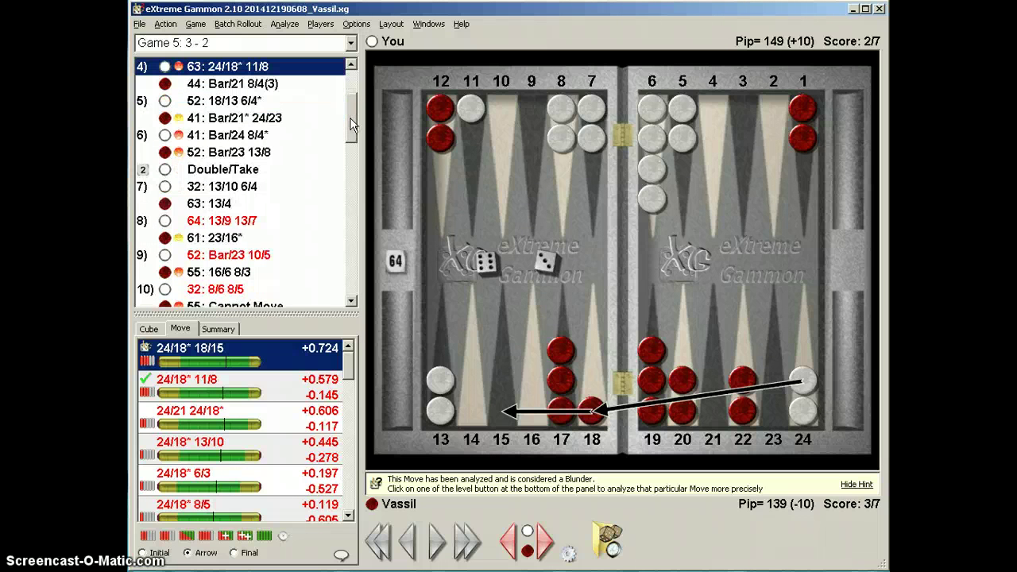
View Game 5's Double/Take cube analysis, then scroll through the rest of the move list.
left_click(258, 169)
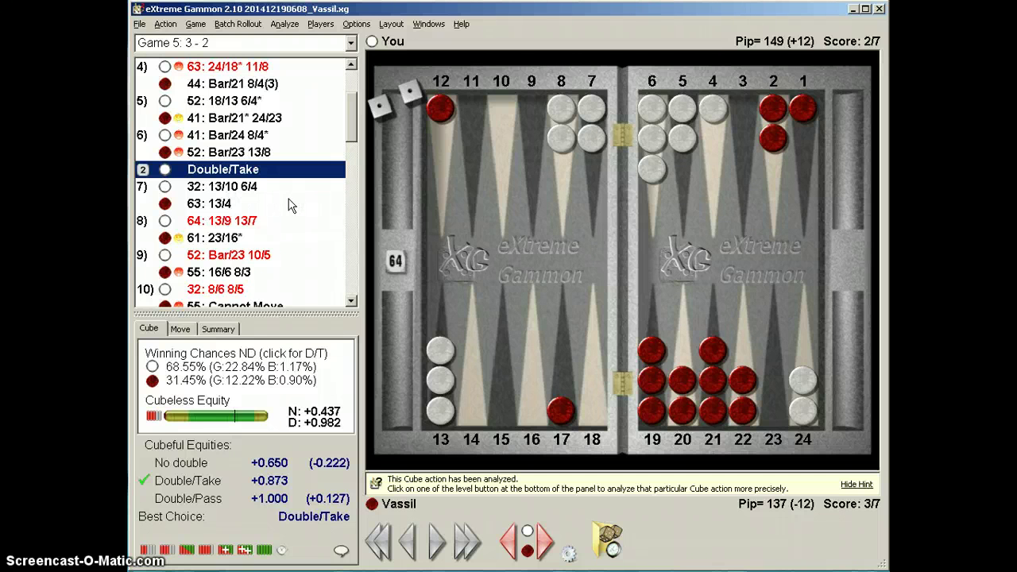
mouse_move(290, 205)
scroll(355, 113, "up", 2)
scroll(355, 104, "down", 1)
scroll(349, 119, "down", 2)
scroll(343, 140, "down", 1)
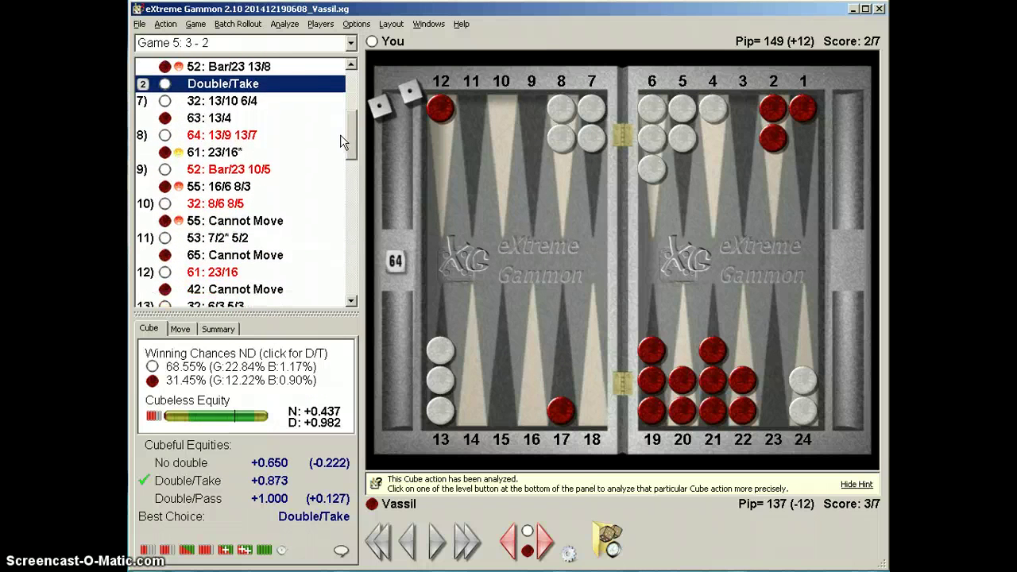
Open the 64 play 13/9 13/7 and show the top-ranked 24/14 (+0.955) on the board.
left_click(299, 137)
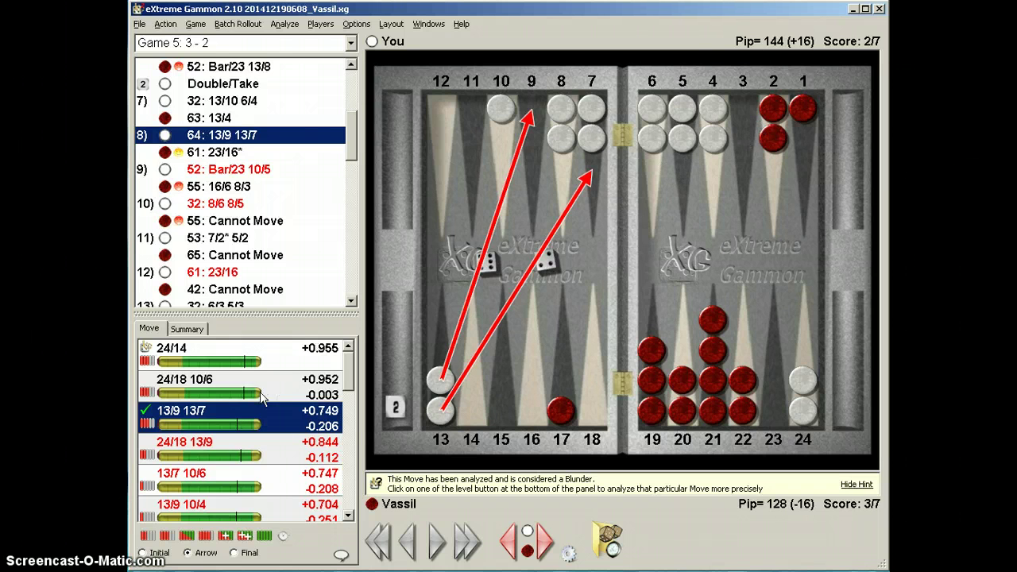
left_click(250, 372)
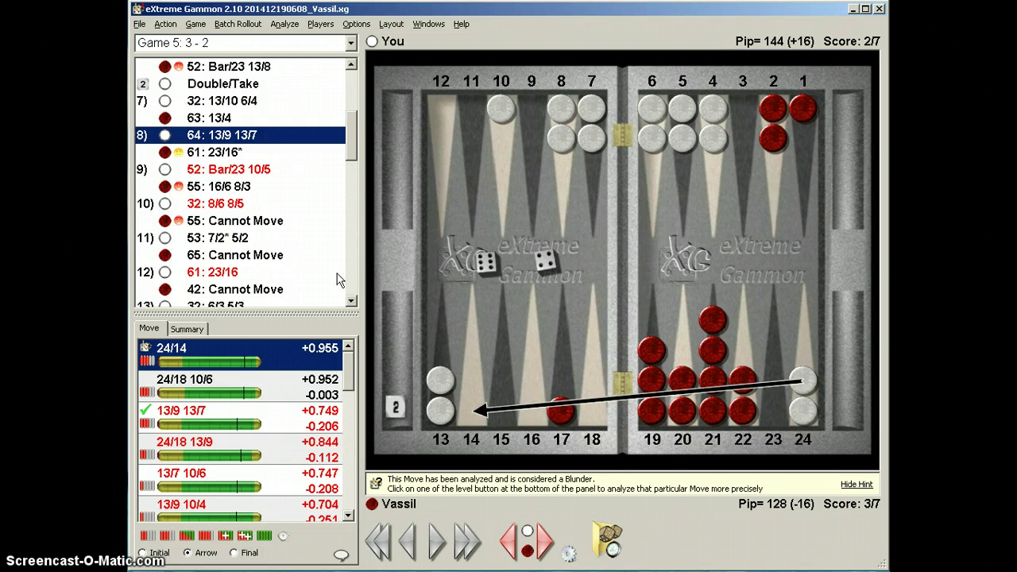
Open the 52 entry Bar/23 10/5 and compare it with Bar/18, ending on Bar/18.
left_click(242, 172)
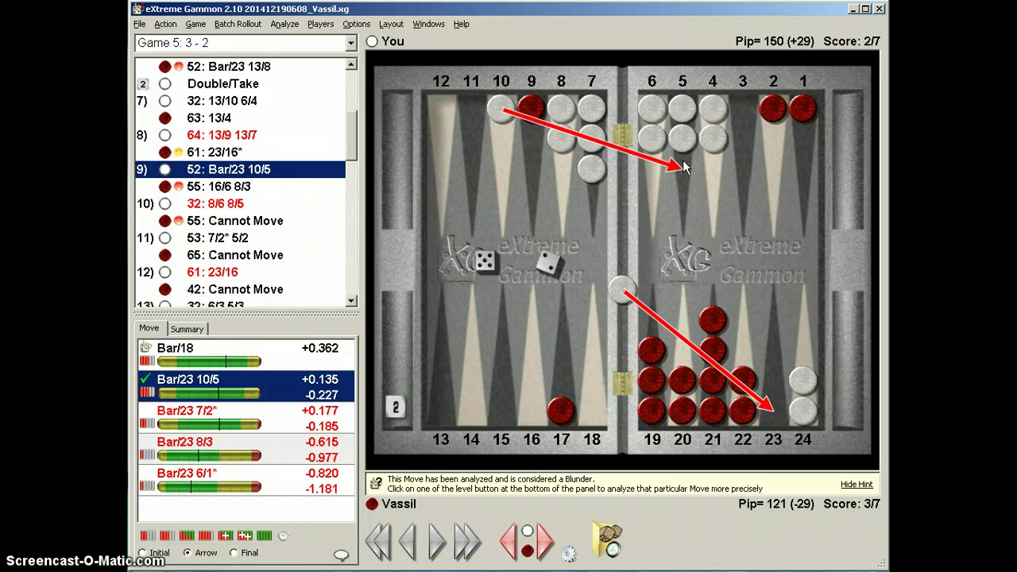
left_click(238, 370)
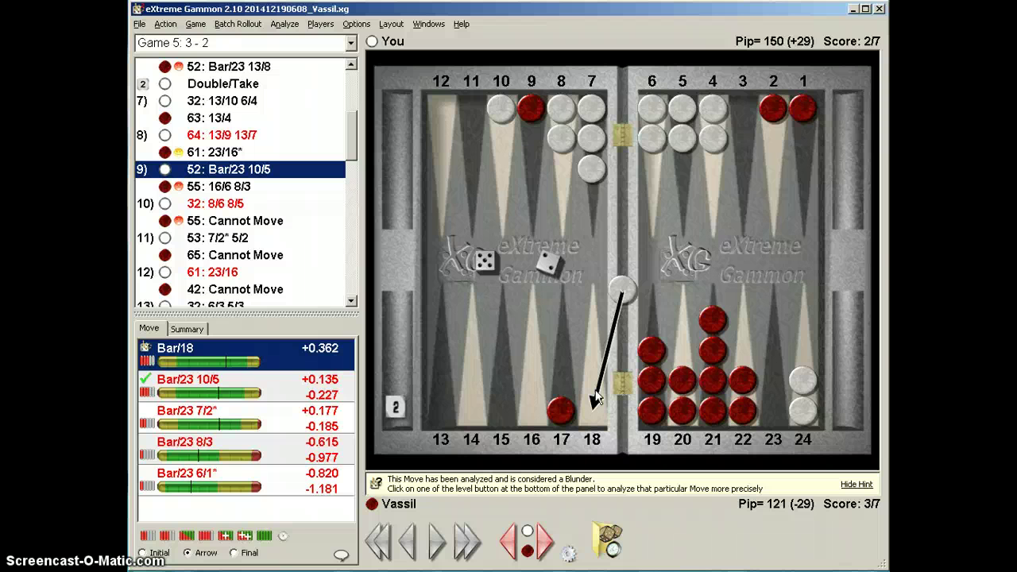
left_click(321, 397)
left_click(299, 349)
mouse_move(279, 214)
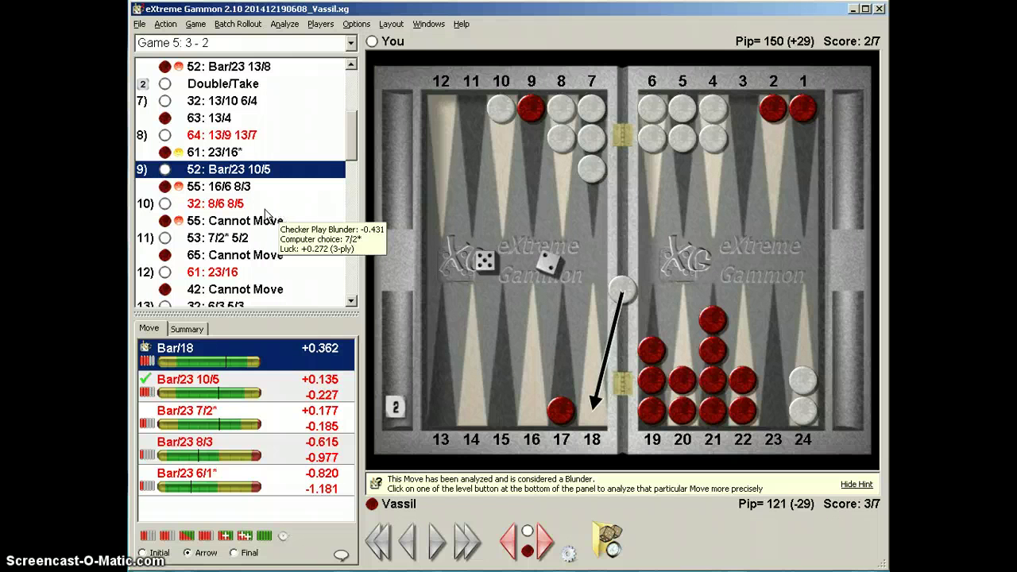
Open the 32 play 8/6 8/5 and toggle the 7/4 5/3 and 7/2* candidates, ending on 7/2*.
left_click(266, 209)
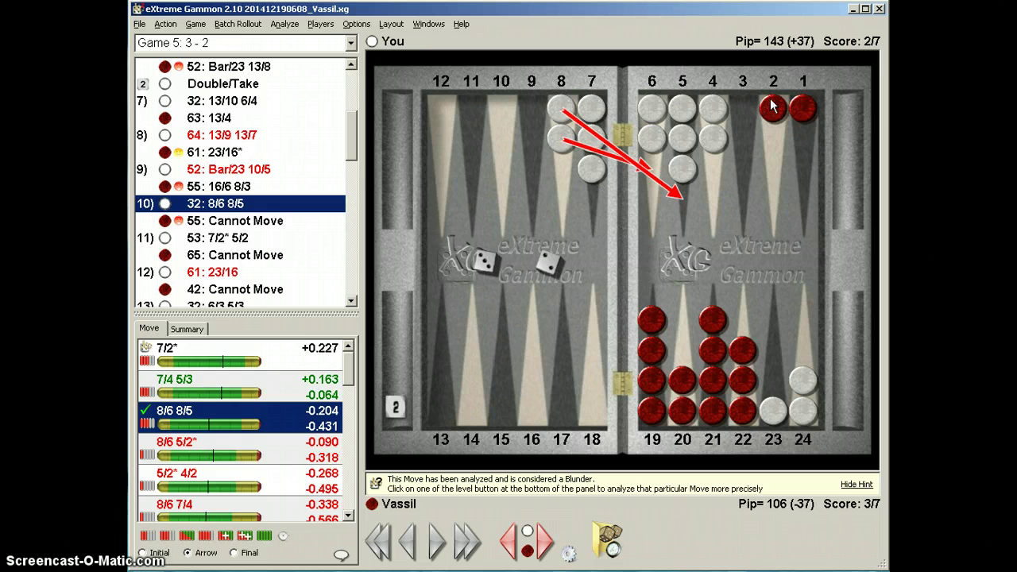
left_click(283, 382)
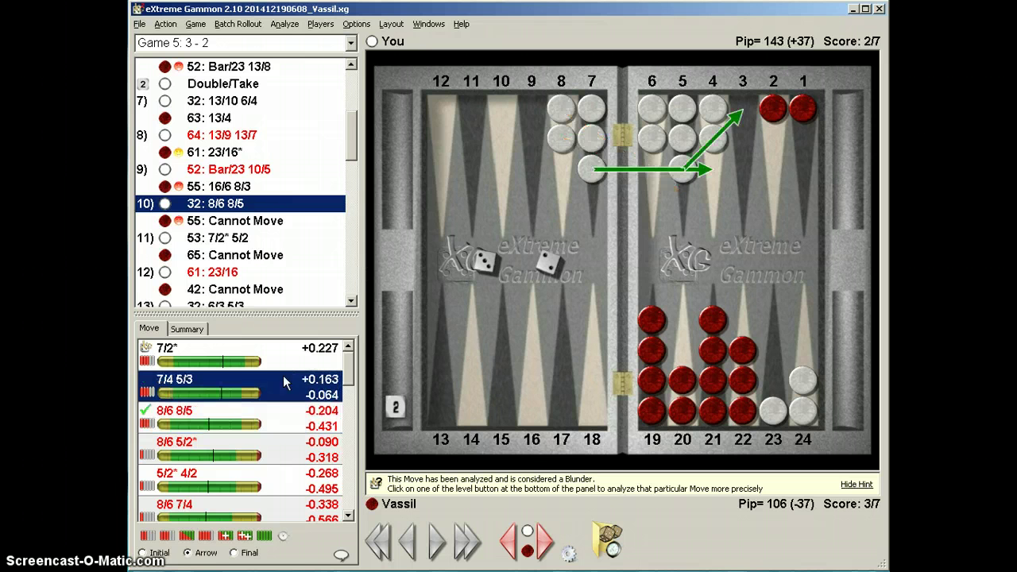
left_click(291, 365)
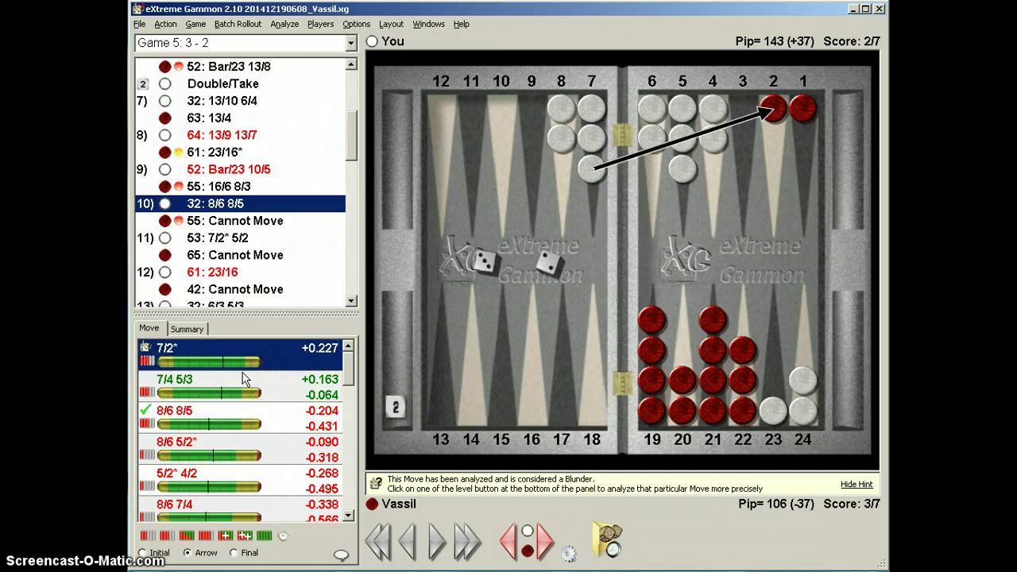
left_click(222, 384)
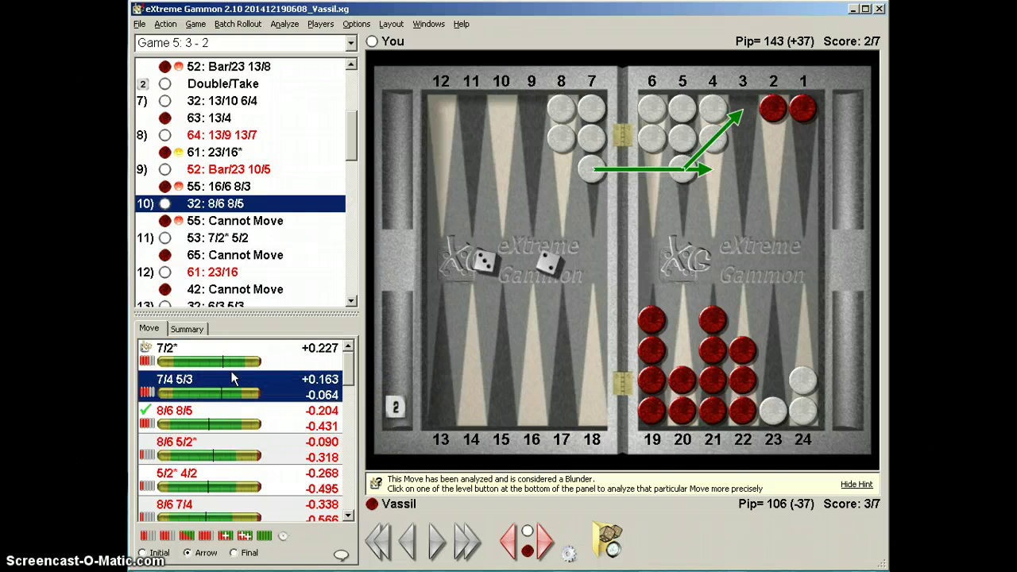
mouse_move(230, 370)
left_click(235, 363)
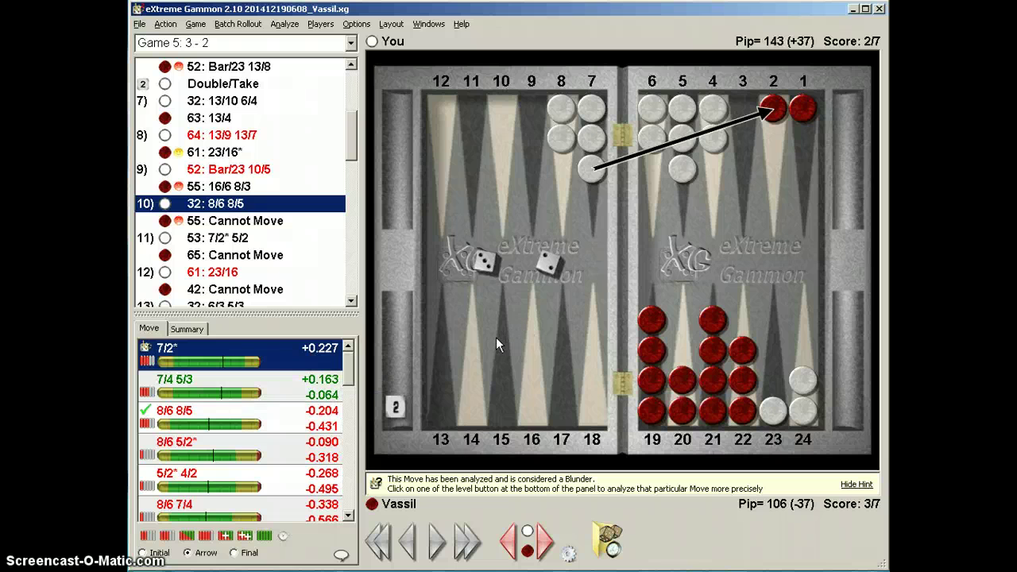
left_click(280, 401)
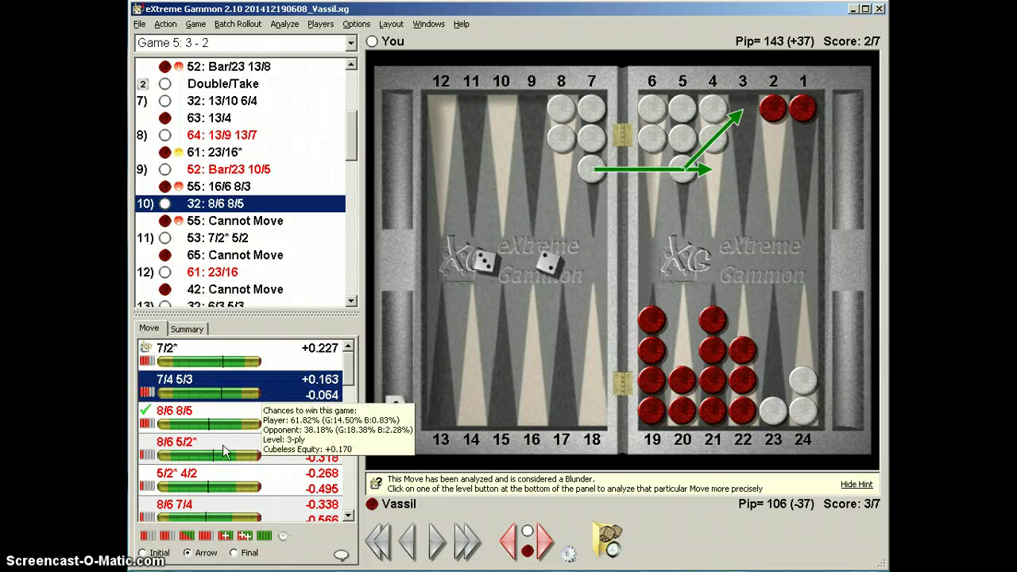
left_click(280, 344)
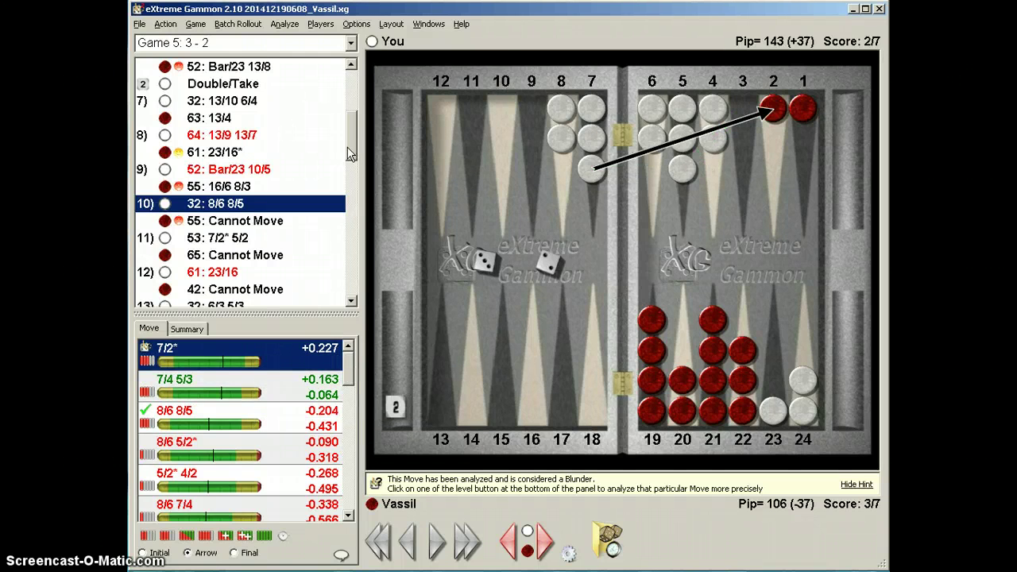
scroll(344, 149, "down", 1)
Show 24/23 24/18 (+0.682) instead of 23/16 for the 61 roll, and check the match Summary.
left_click(269, 221)
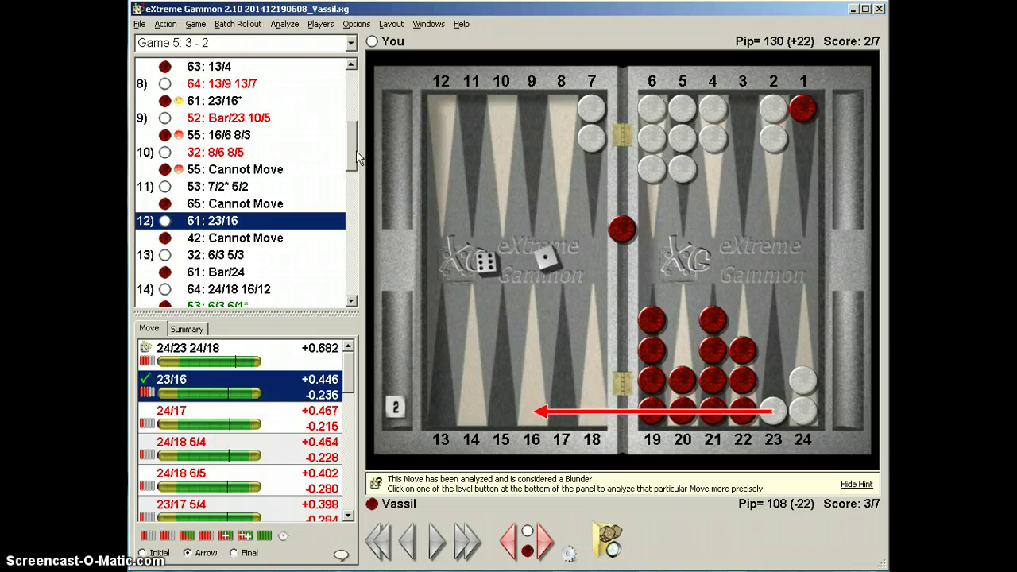
left_click_drag(355, 151, 350, 171)
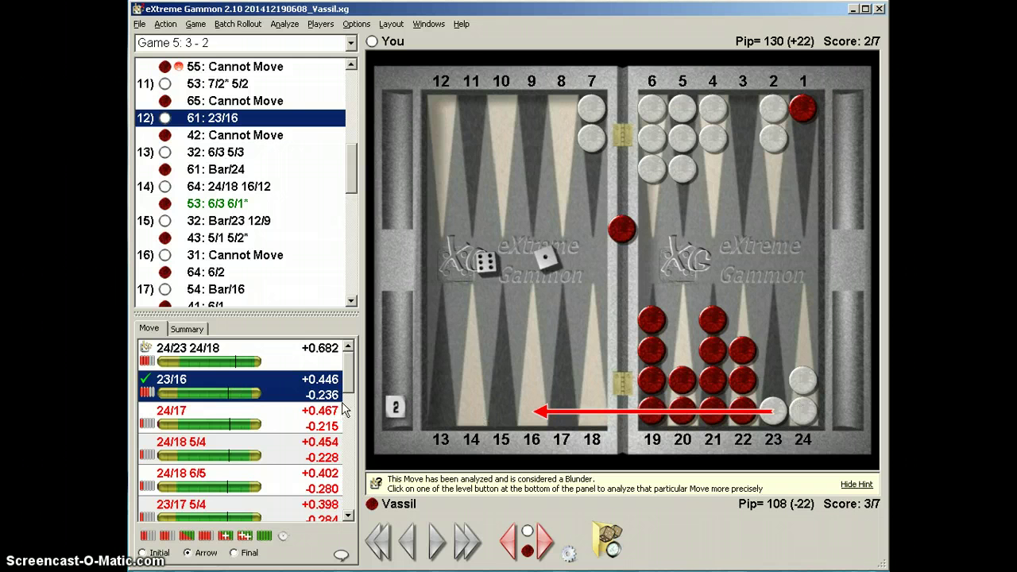
left_click(238, 358)
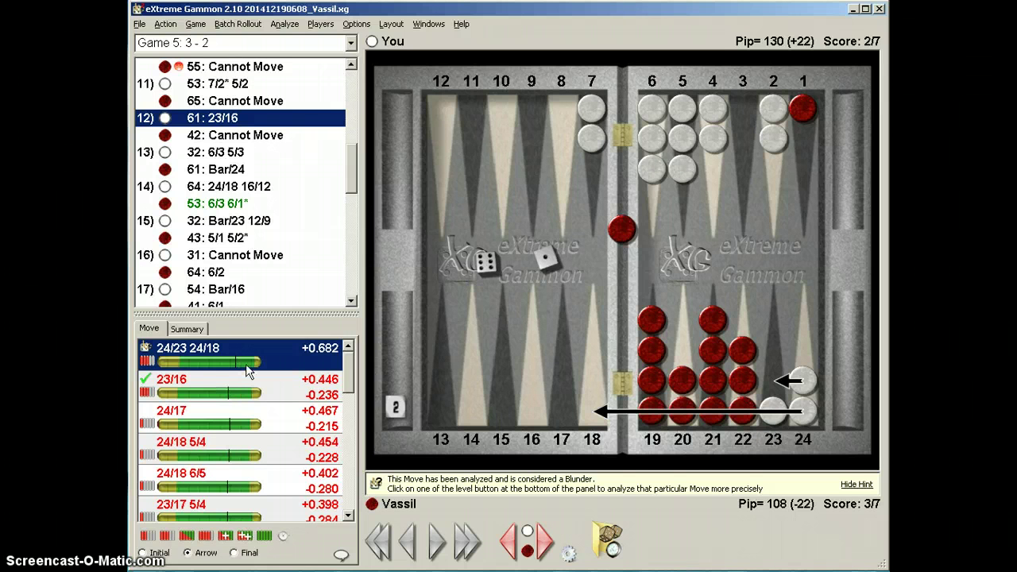
mouse_move(245, 364)
left_click(176, 330)
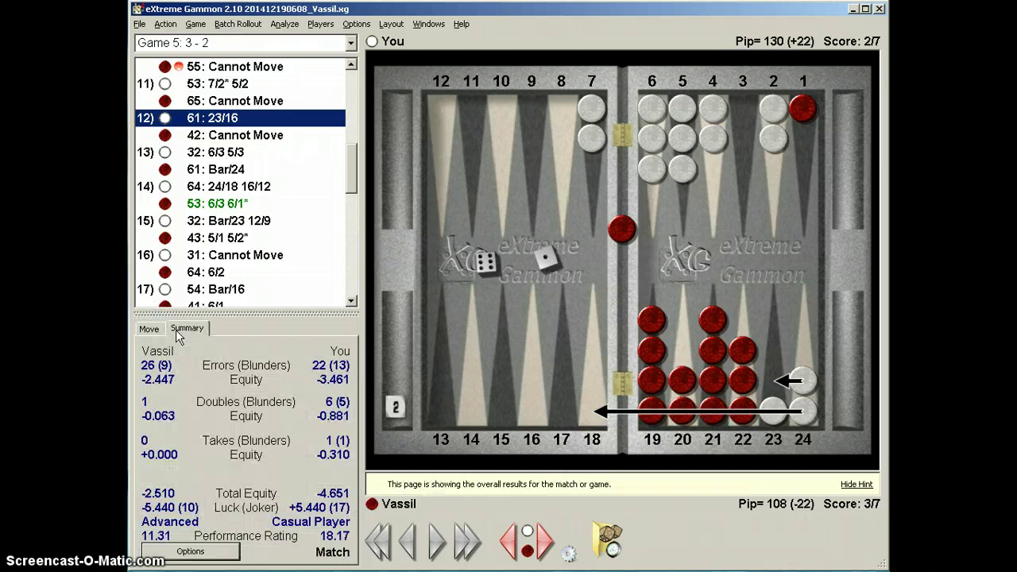
left_click(164, 329)
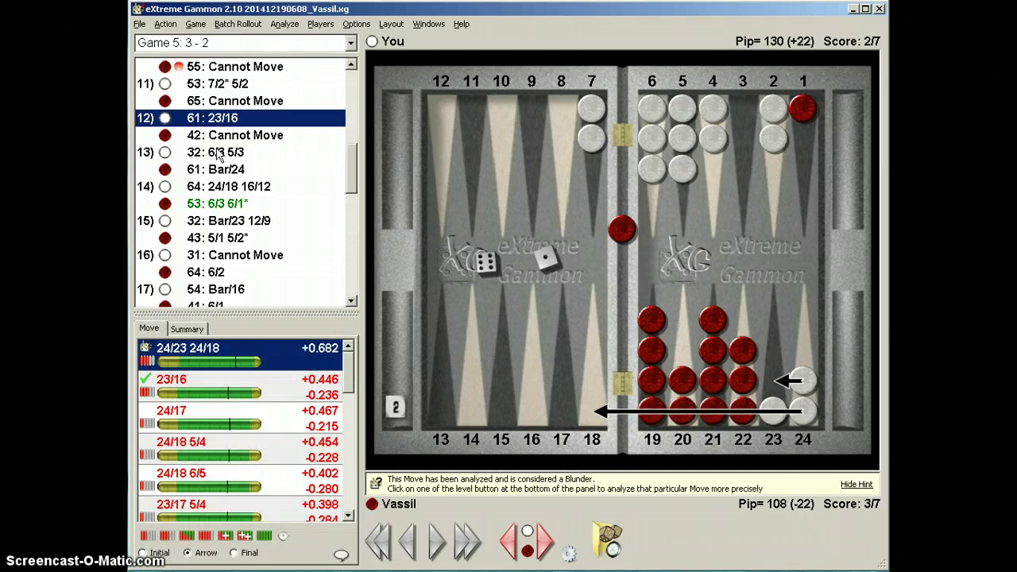
left_click(257, 205)
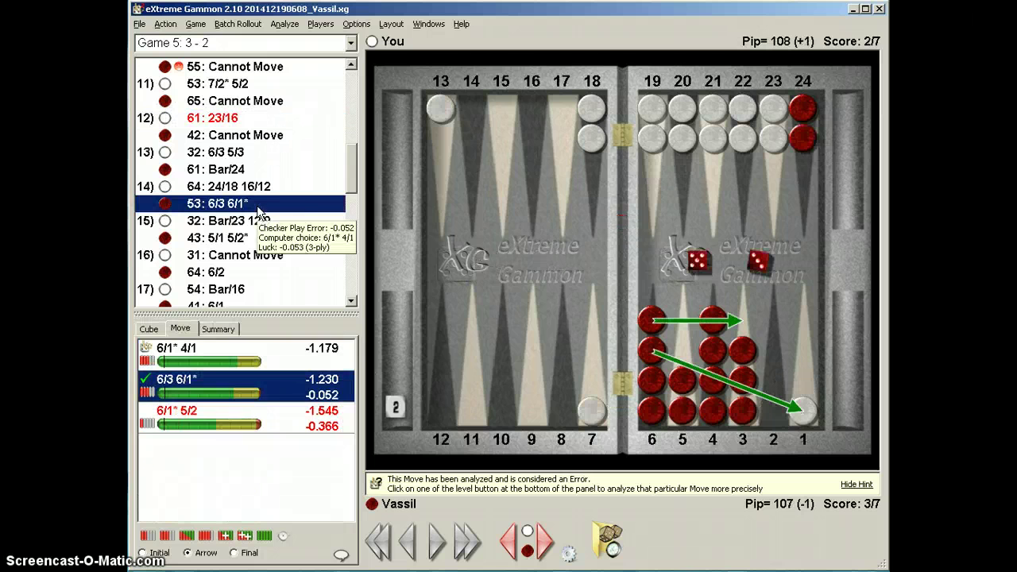
left_click_drag(354, 185, 353, 208)
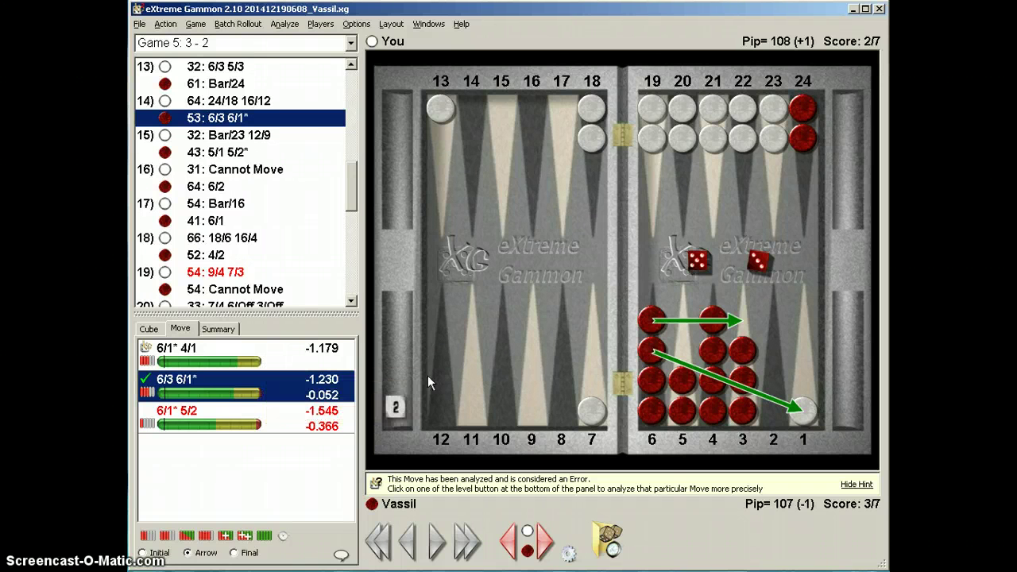
left_click(259, 352)
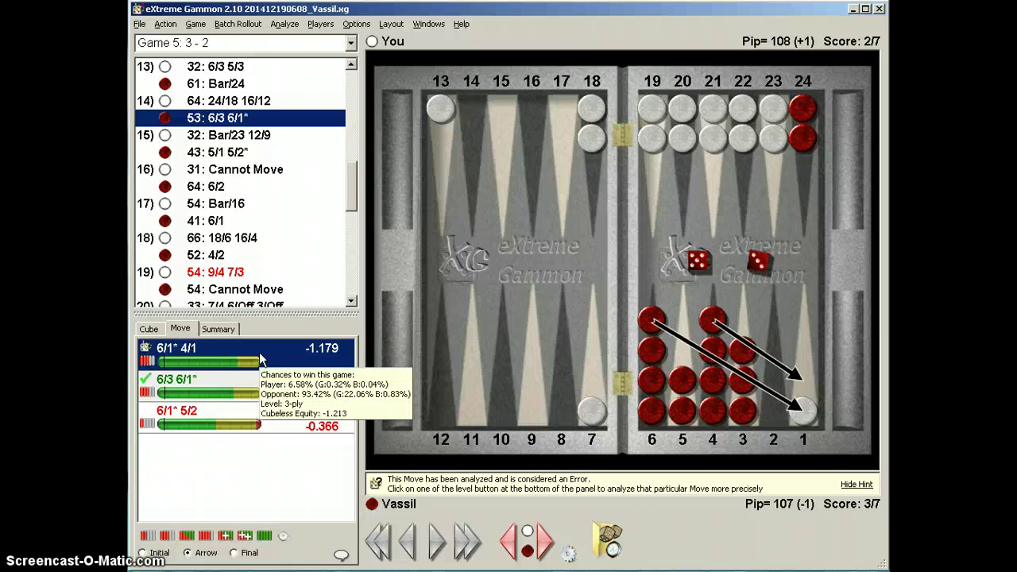
left_click(249, 380)
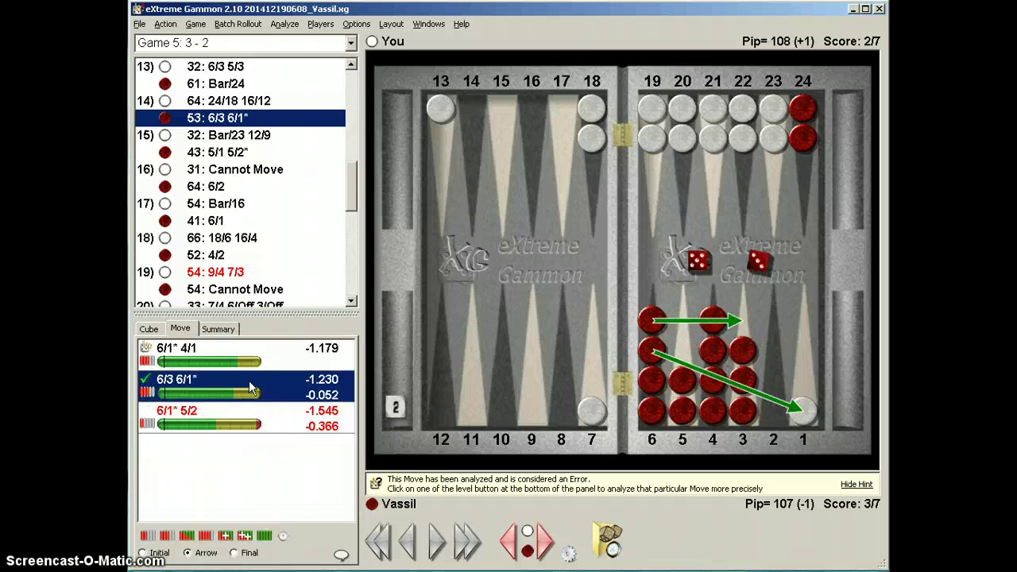
mouse_move(248, 381)
left_click(267, 356)
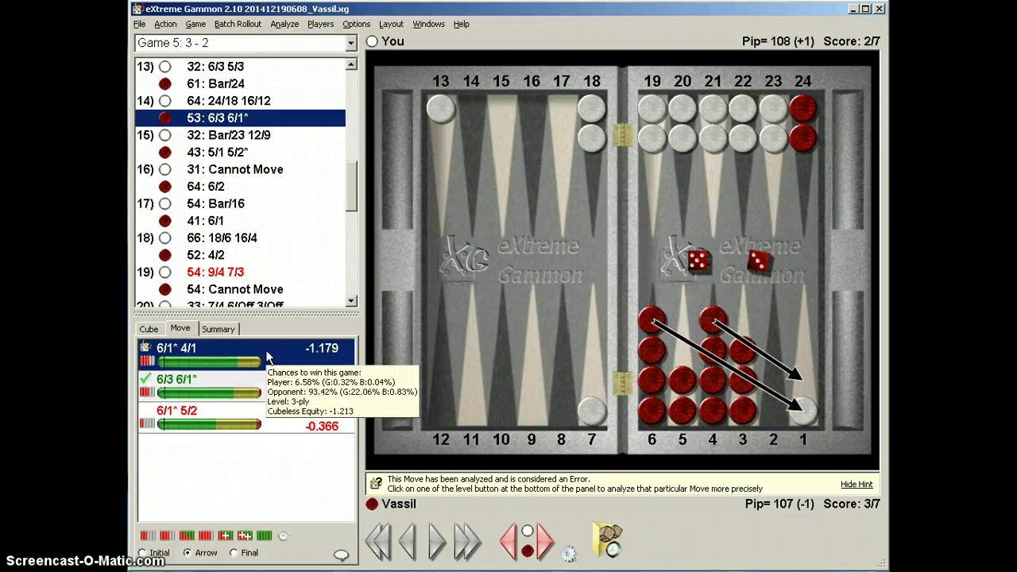
mouse_move(218, 395)
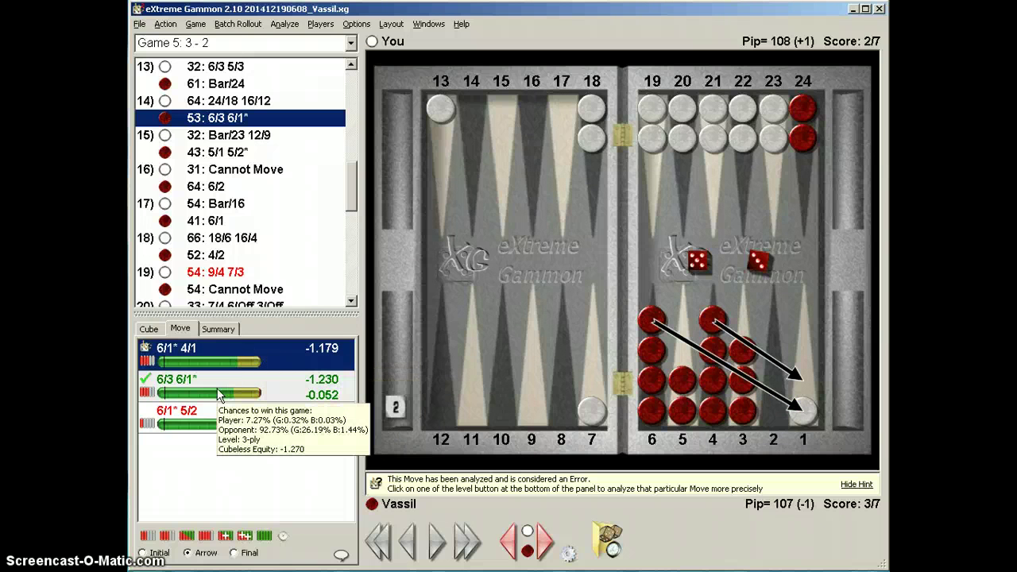
left_click(220, 394)
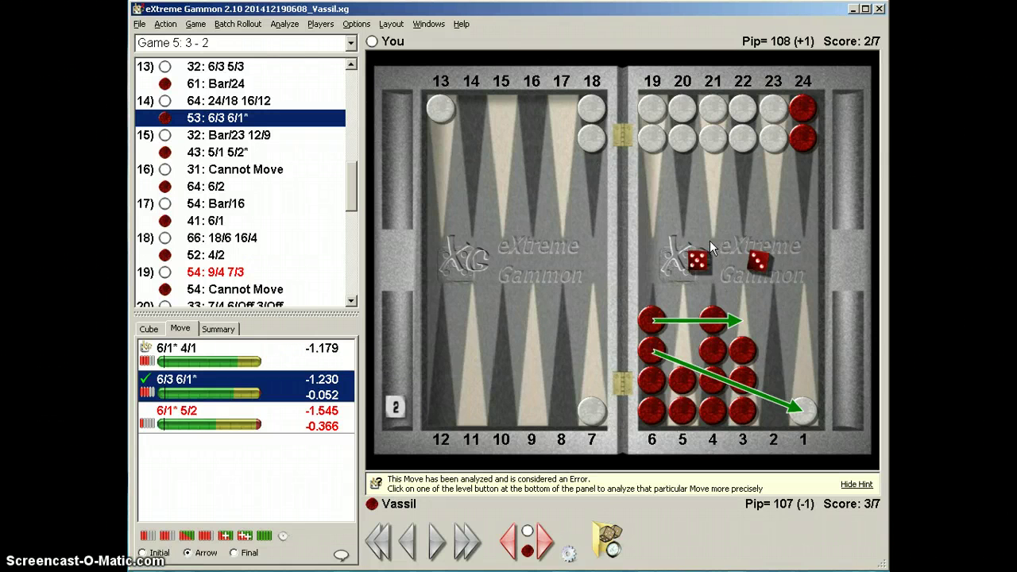
Compare 6/1* 4/1 with the played 6/3 6/1*, briefly peeking at the next play Bar/23 12/9.
left_click(233, 362)
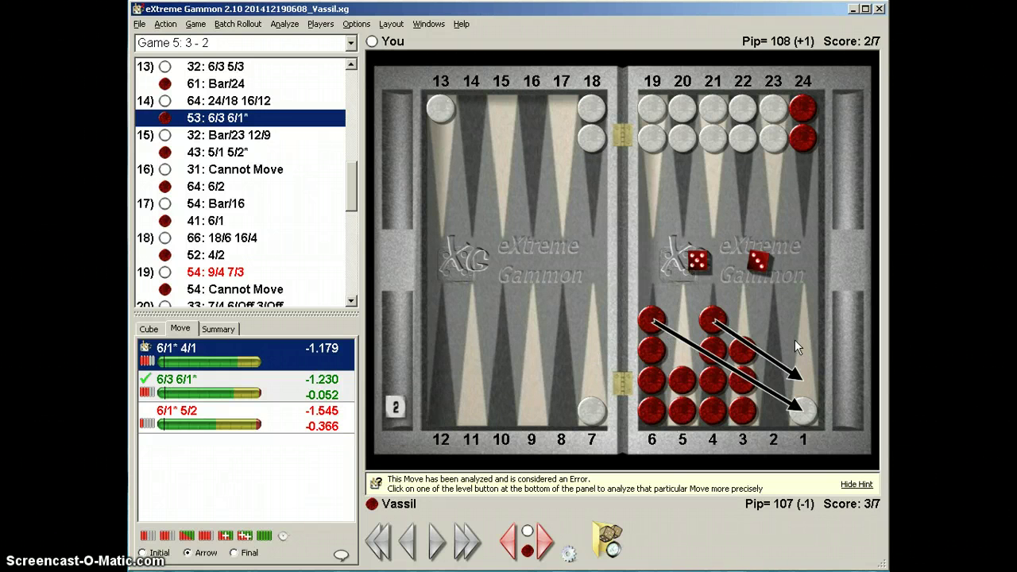
left_click(275, 383)
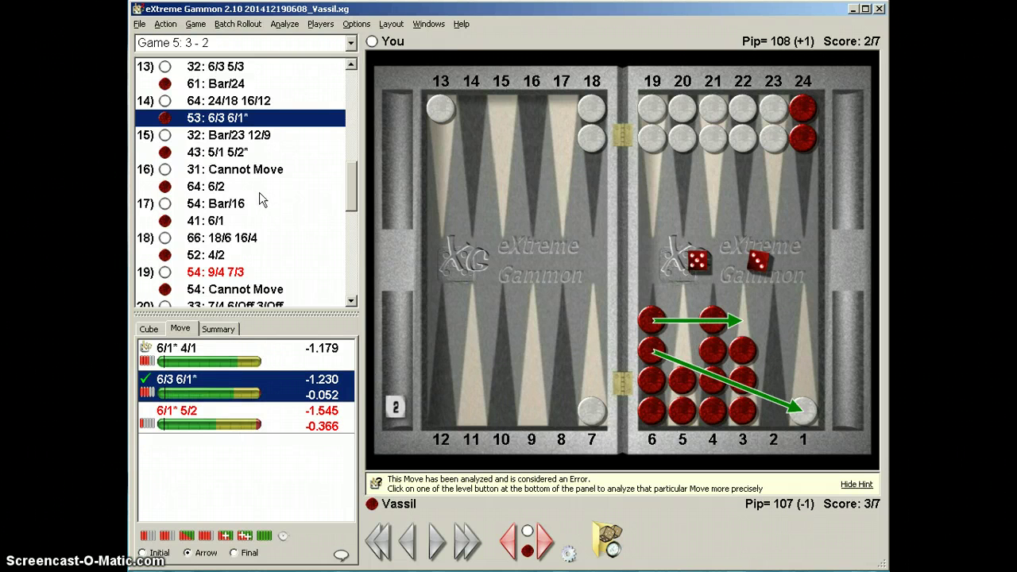
left_click(246, 135)
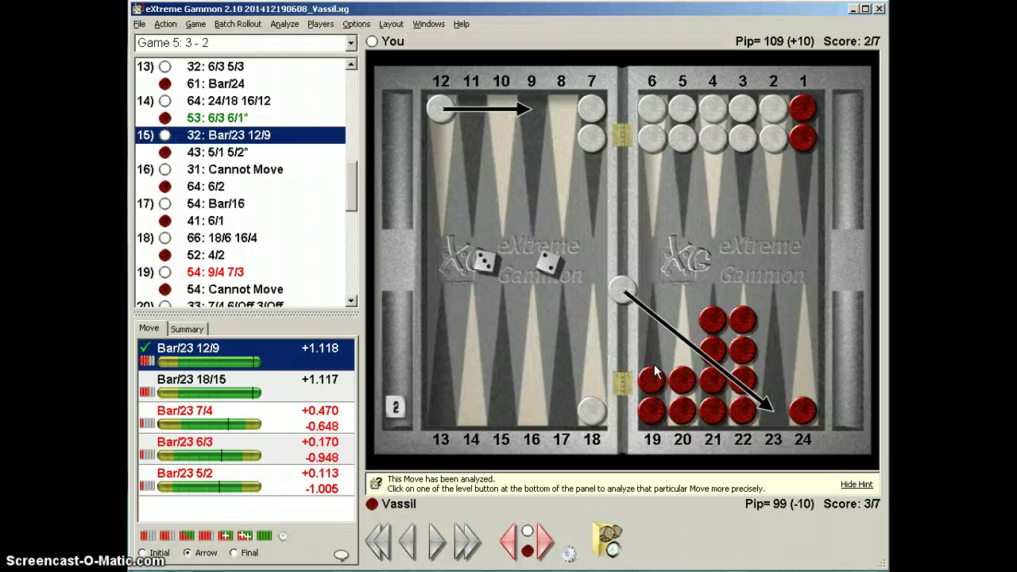
left_click(223, 116)
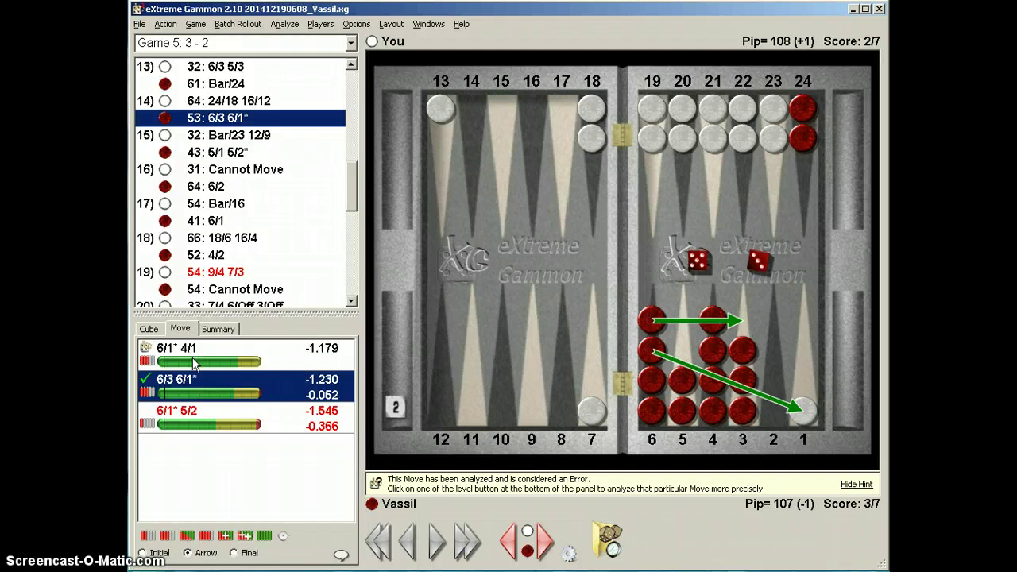
Recheck 6/1* 4/1 against 6/3 6/1*, then bring up the 54 play 9/4 7/3.
mouse_move(209, 394)
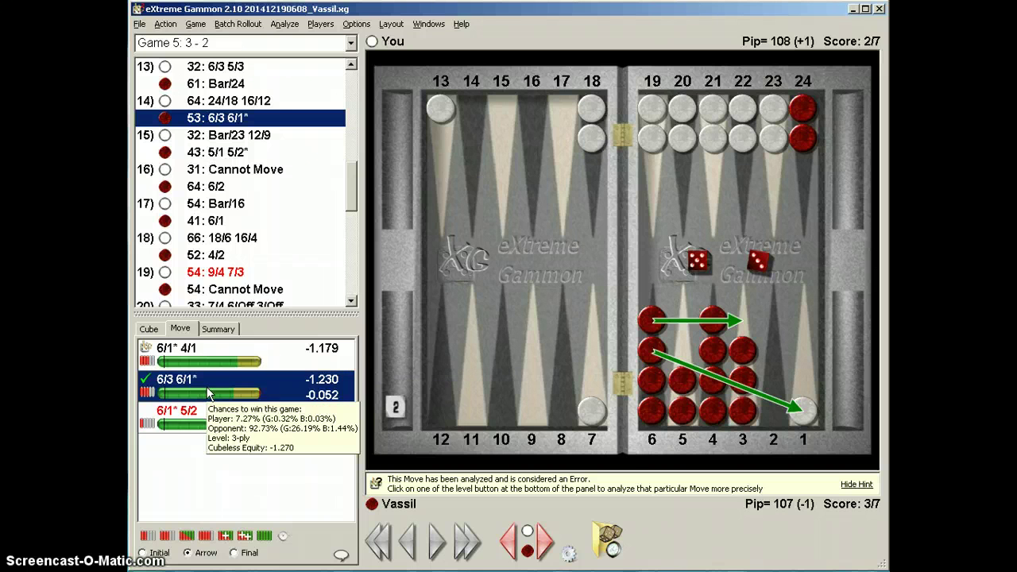
left_click(239, 363)
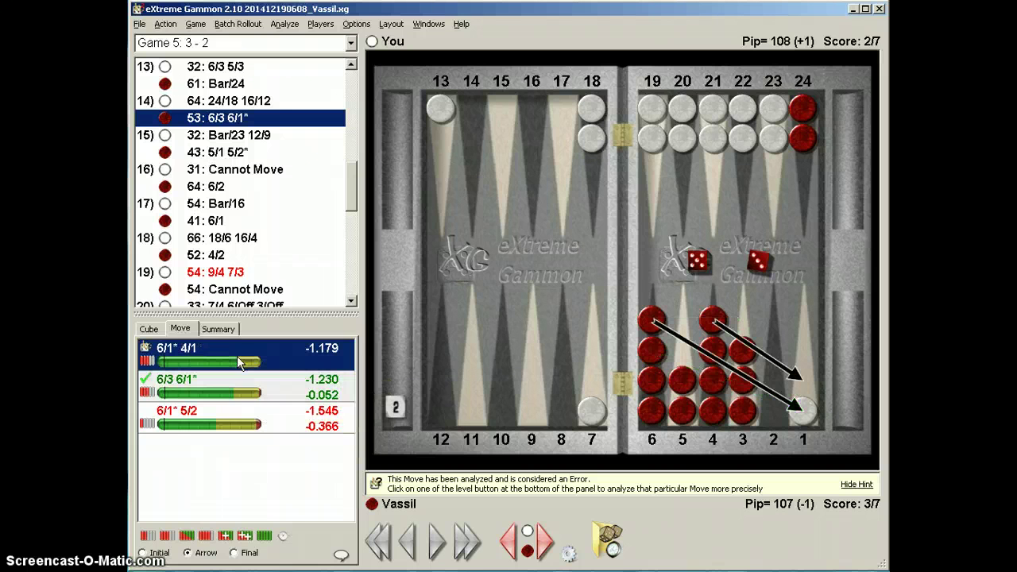
left_click(252, 399)
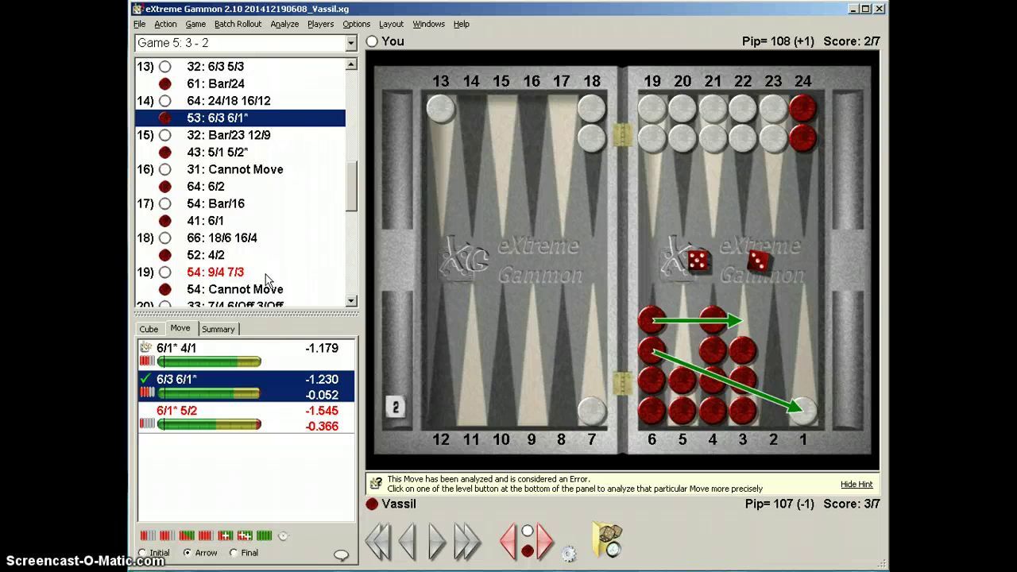
left_click(265, 274)
left_click_drag(354, 206, 352, 240)
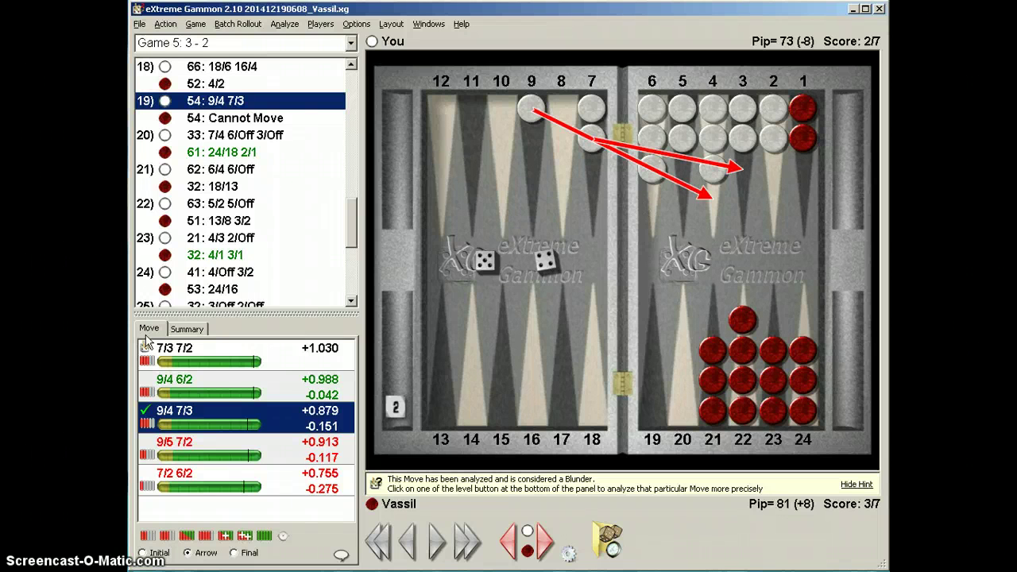
Preview the top-rated 7/3 7/2 for the 54 roll, then show the 61 play 24/18 2/1.
left_click(257, 121)
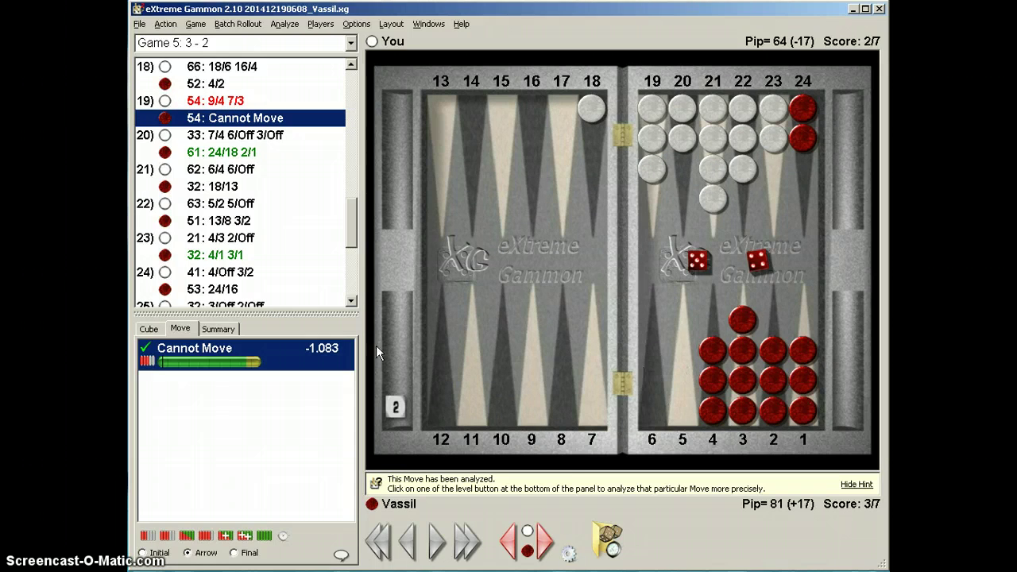
left_click(252, 101)
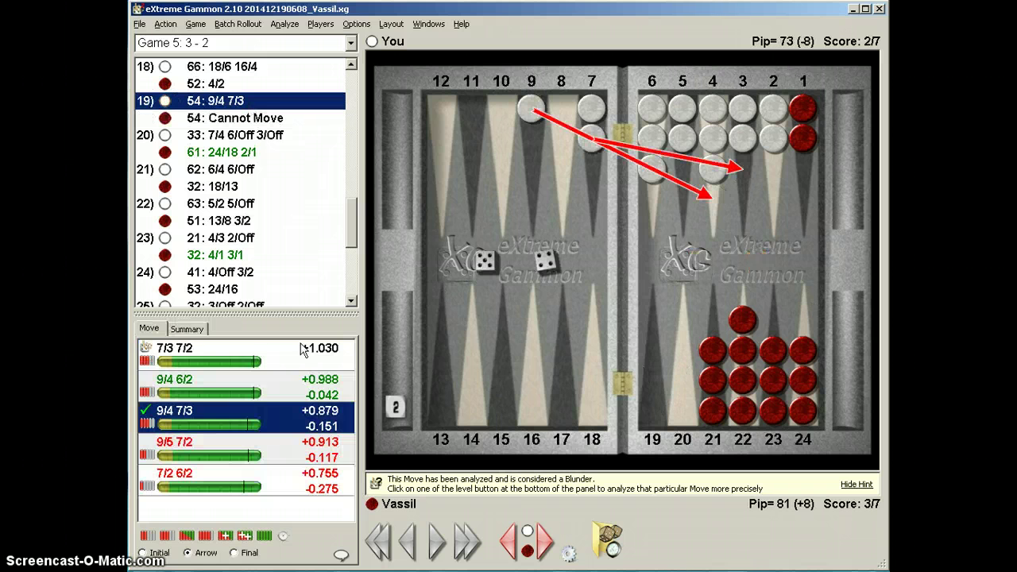
left_click(210, 359)
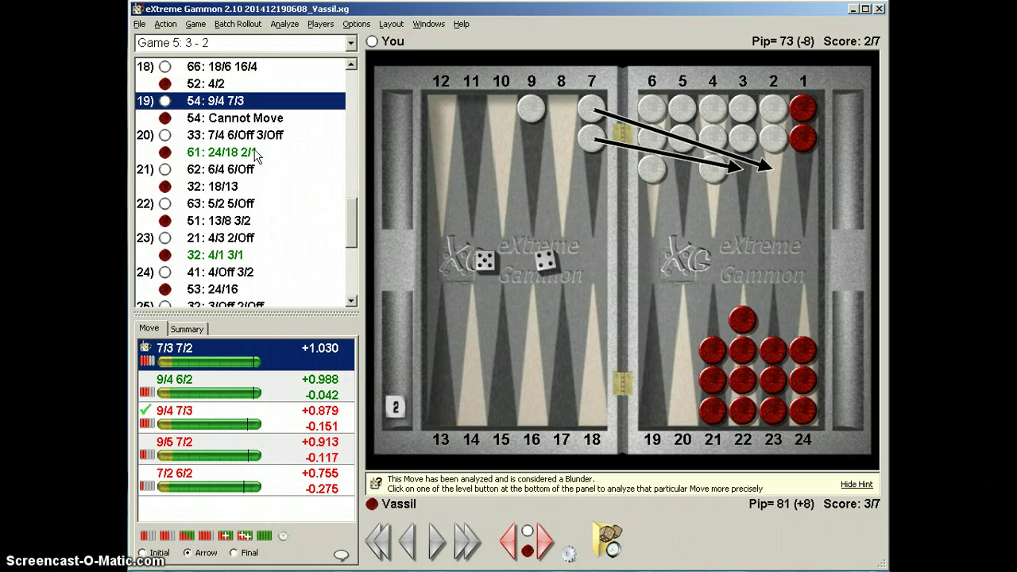
left_click(237, 152)
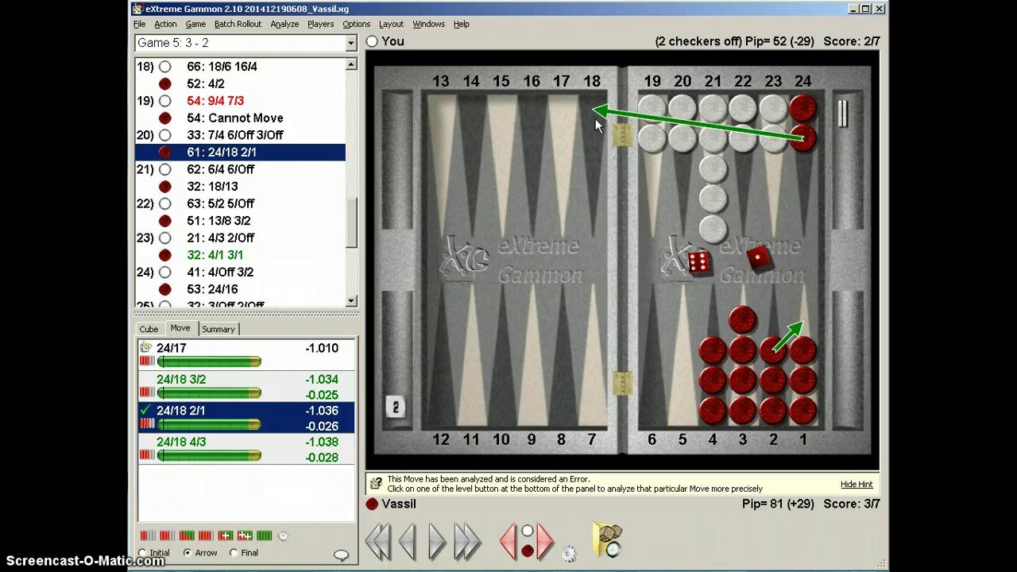
Preview 24/17 over 24/18 2/1, view the no-redouble cube decision, then show the 32 play 4/1 3/1.
left_click(270, 347)
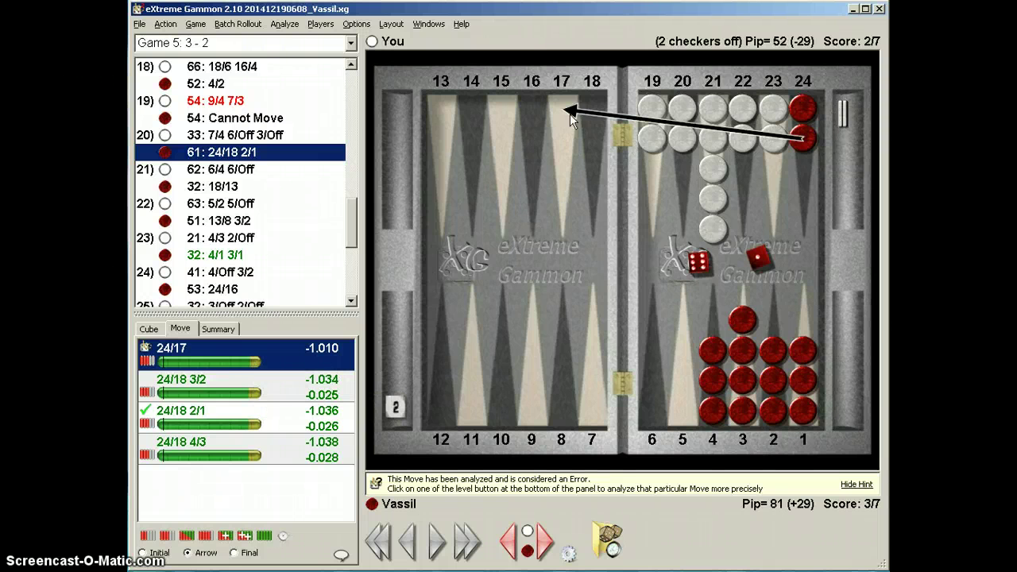
mouse_move(241, 361)
mouse_move(312, 387)
mouse_move(270, 257)
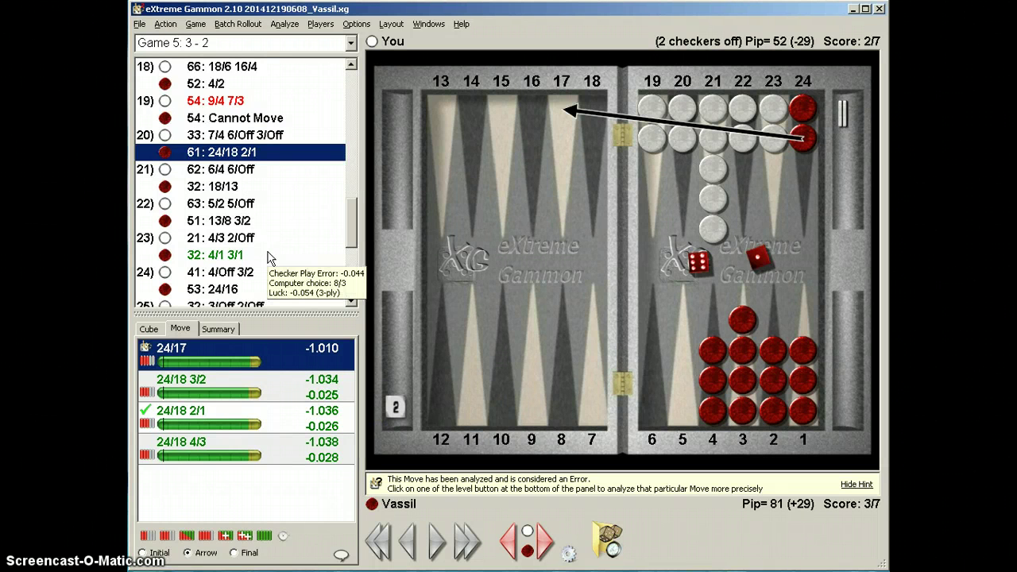
left_click(157, 328)
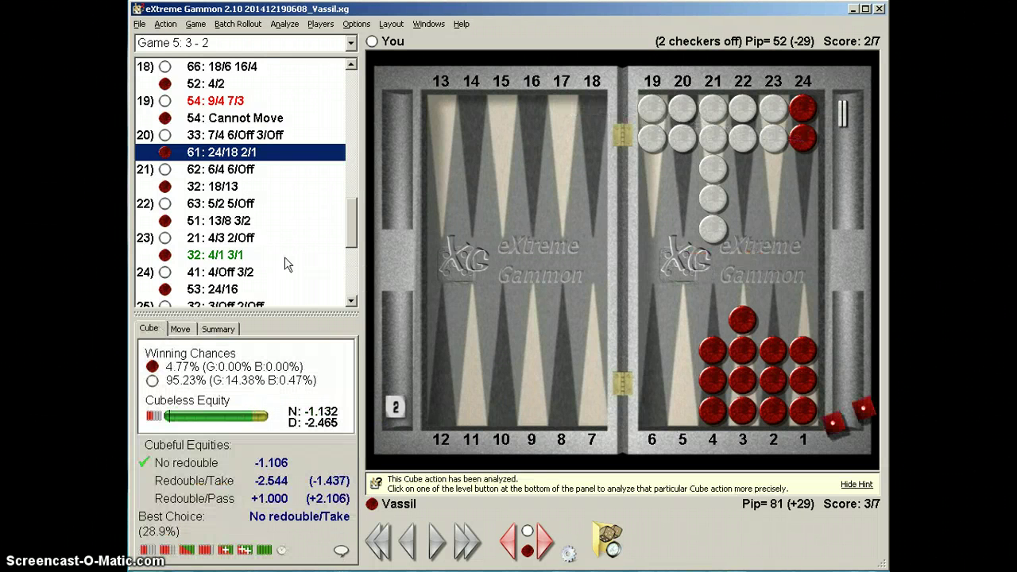
left_click(236, 254)
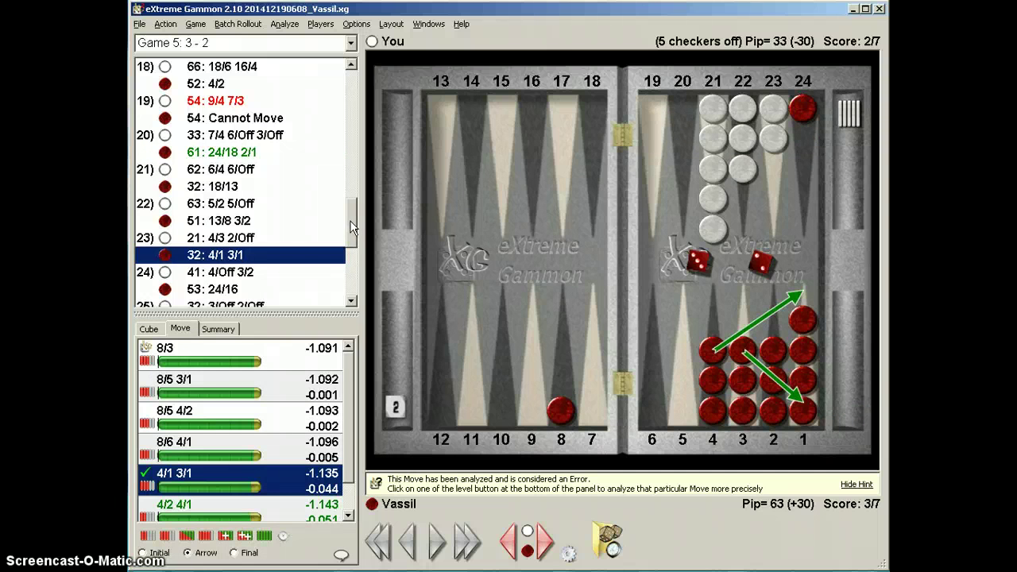
Toggle the 8/3 candidate against the played 4/1 3/1, then scroll to game 5's 2-point win (3-4).
scroll(352, 246, "down", 1)
scroll(352, 246, "down", 2)
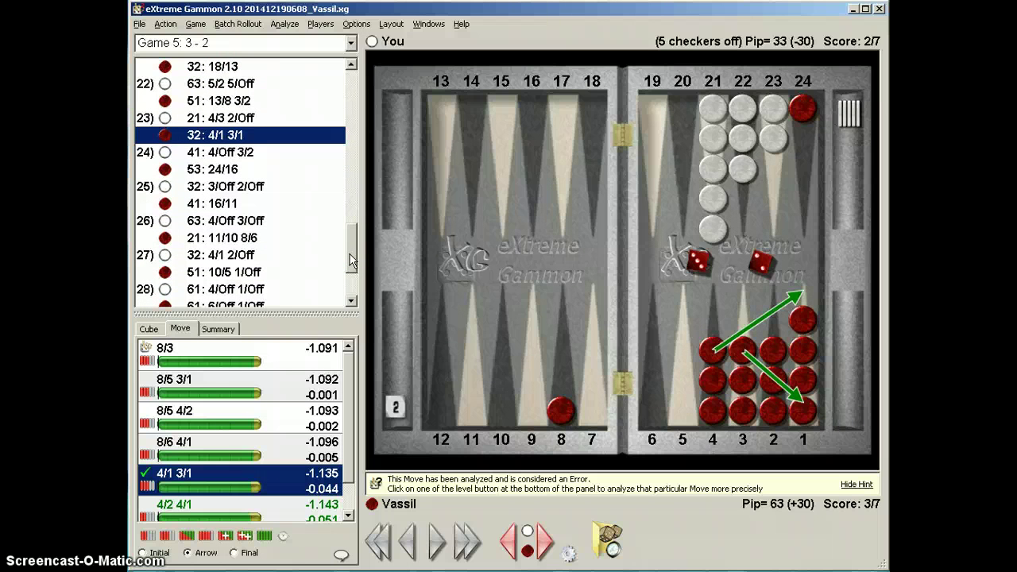
scroll(353, 267, "down", 2)
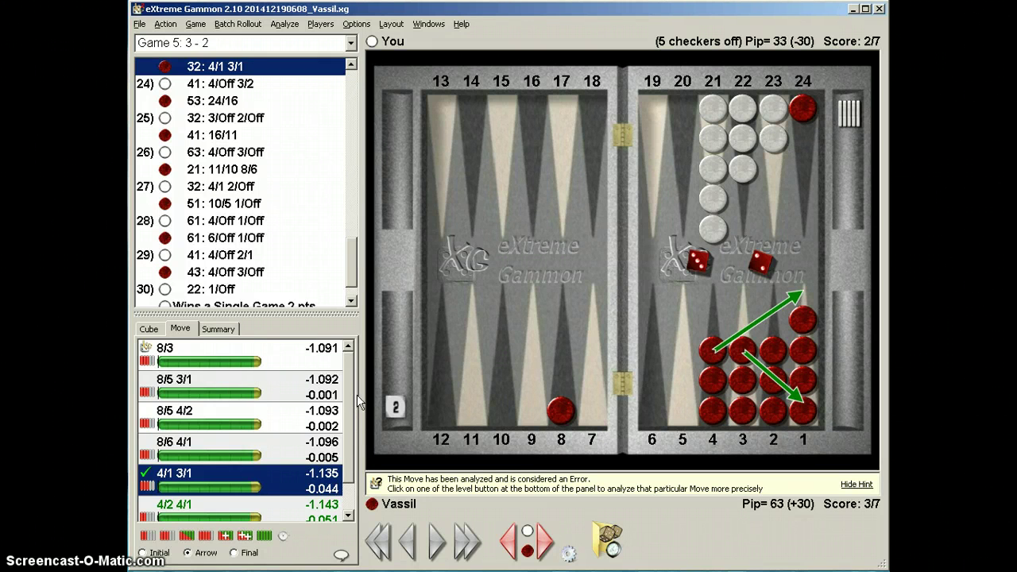
left_click(256, 367)
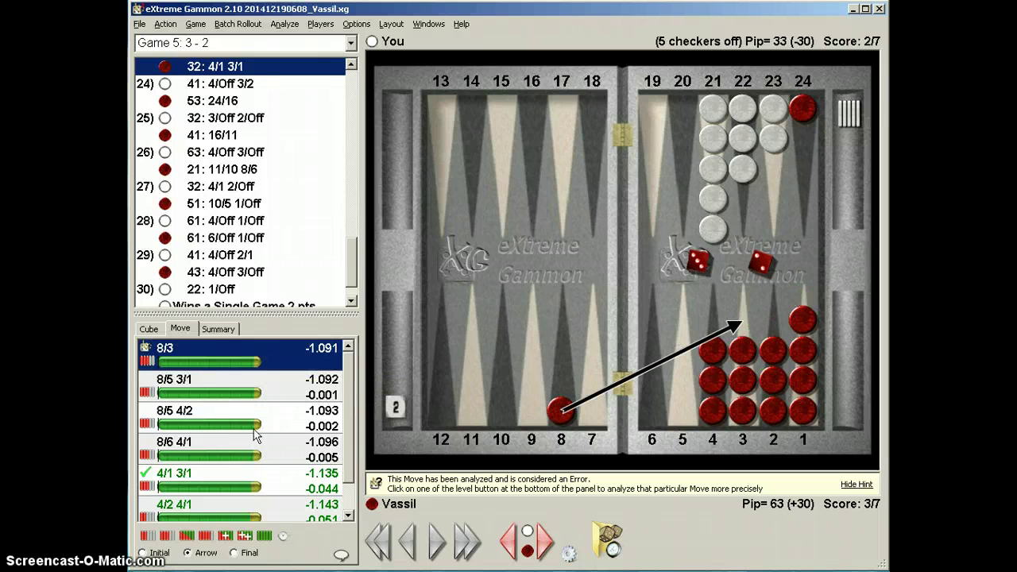
left_click(256, 484)
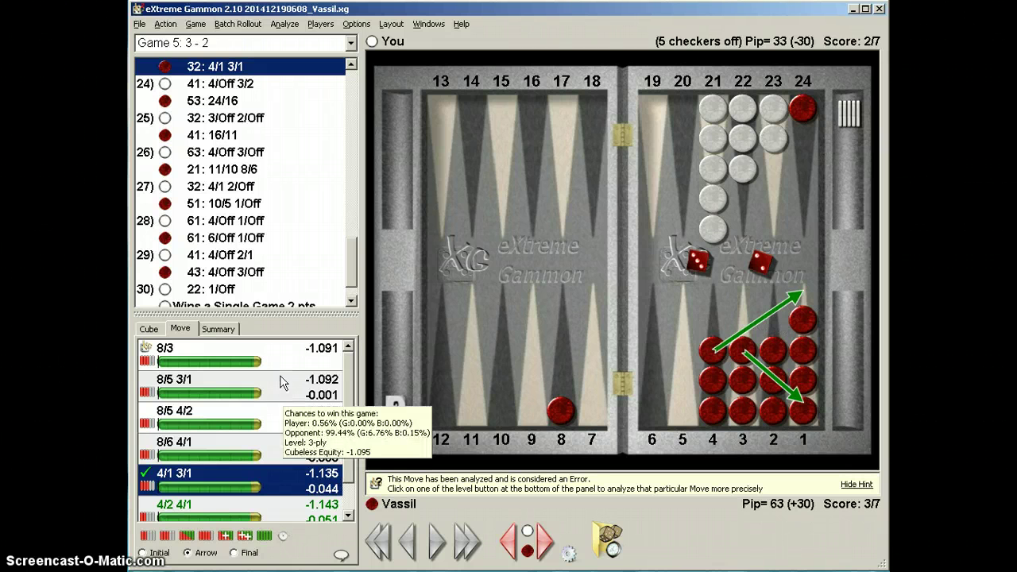
mouse_move(279, 376)
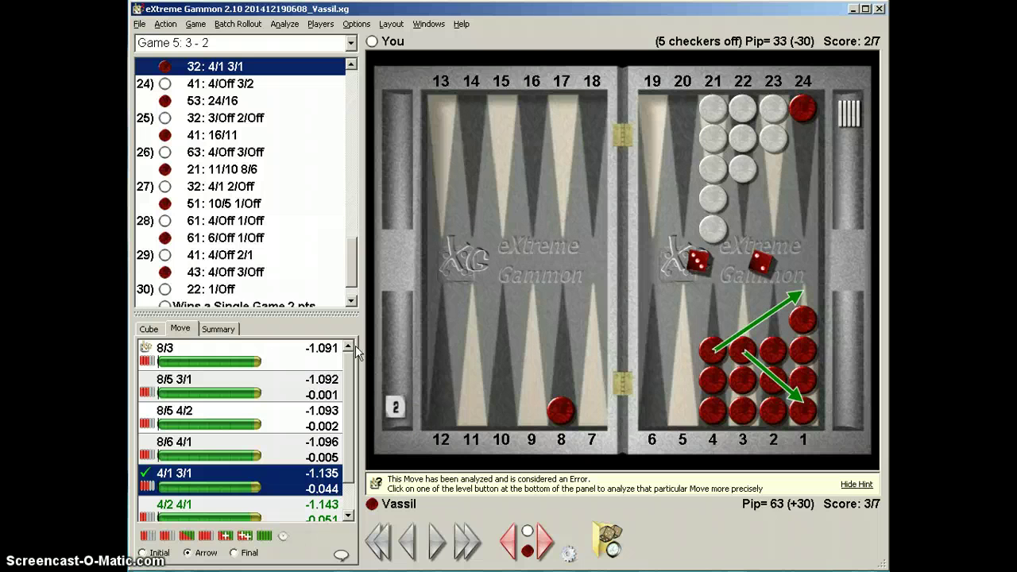
left_click(292, 357)
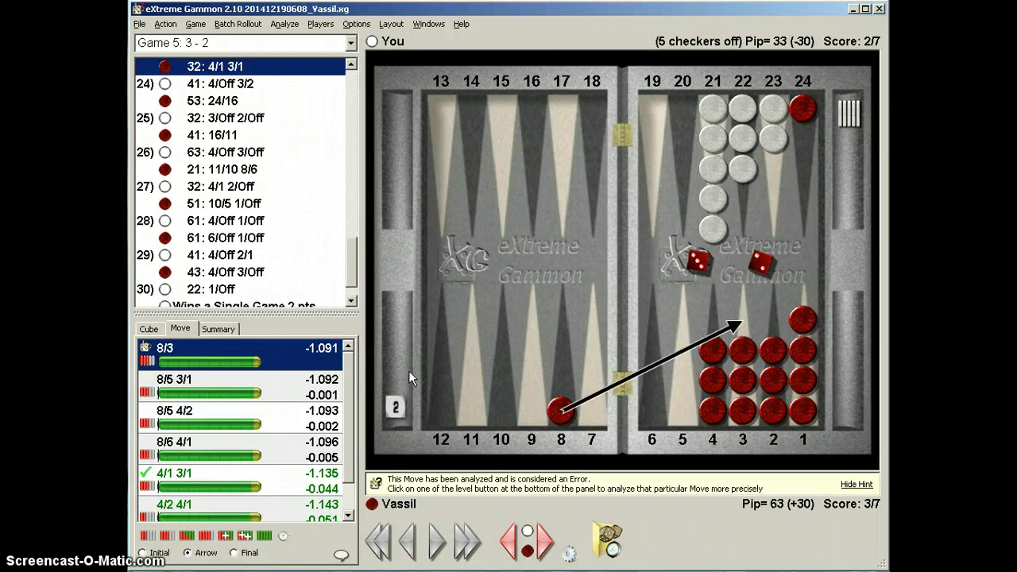
left_click(256, 484)
mouse_move(258, 487)
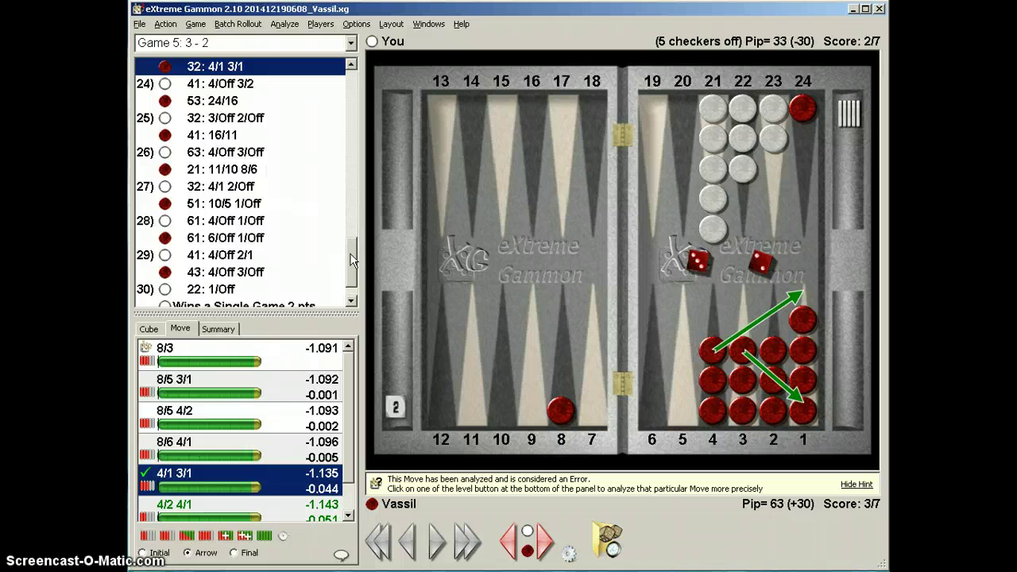
left_click_drag(351, 258, 353, 272)
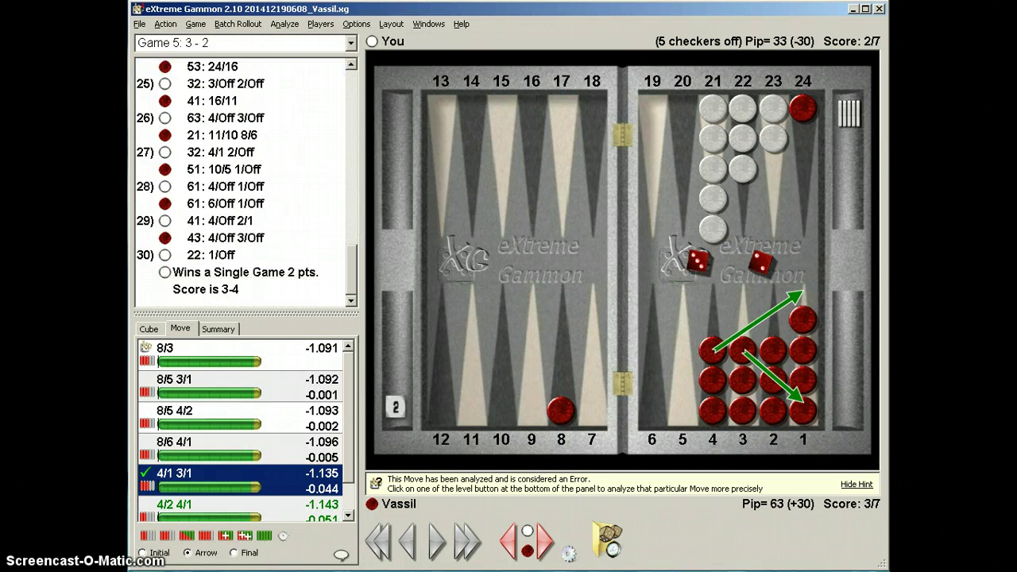